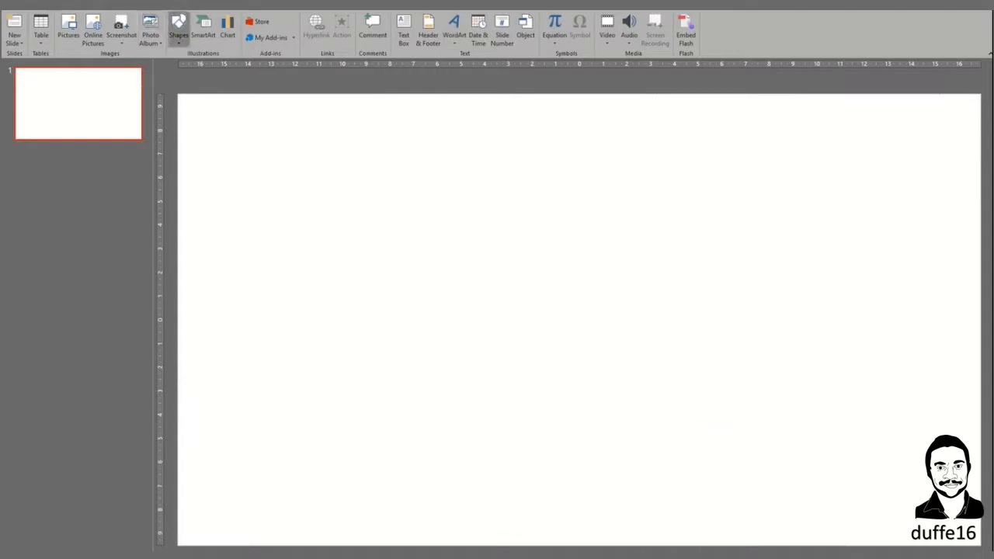
# Draw a square on the slide and widen it into a 10.2 cm rectangle
pyautogui.click(179, 30)
pyautogui.press('Escape')
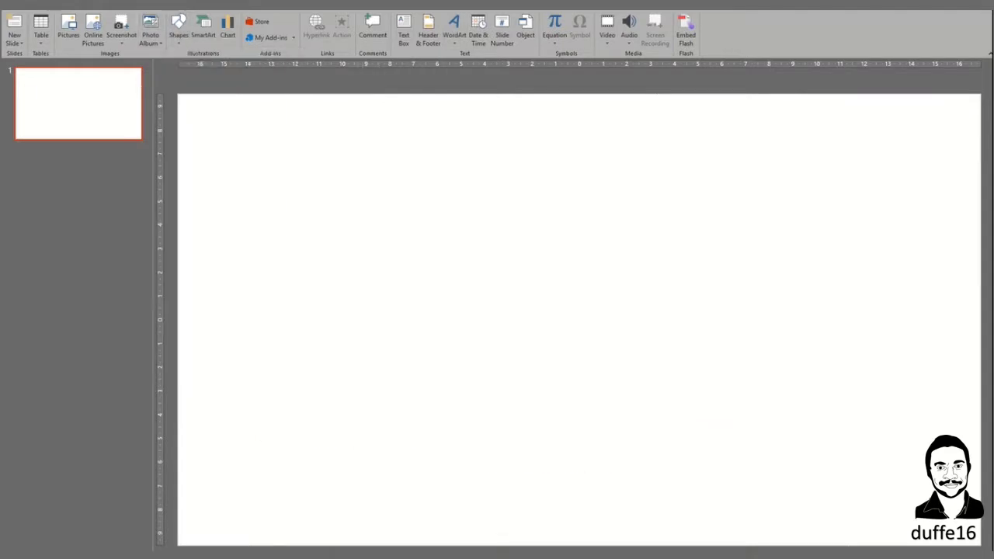
pyautogui.moveTo(353, 191); pyautogui.dragTo(532, 373)
pyautogui.moveTo(442, 282); pyautogui.dragTo(517, 266)
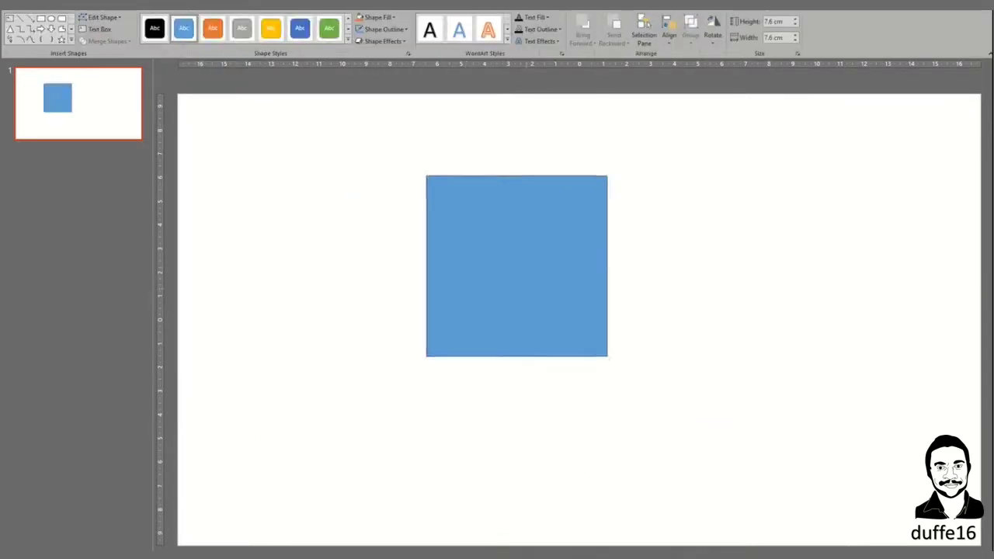
pyautogui.moveTo(607, 266); pyautogui.dragTo(670, 266)
pyautogui.moveTo(544, 279)
pyautogui.mouseDown()
pyautogui.moveTo(500, 301)
pyautogui.moveTo(461, 301)
pyautogui.mouseUp()
# Edit the rectangle's points, sloping a corner and deleting the middle vertex to leave a triangle
pyautogui.rightClick(438, 281)
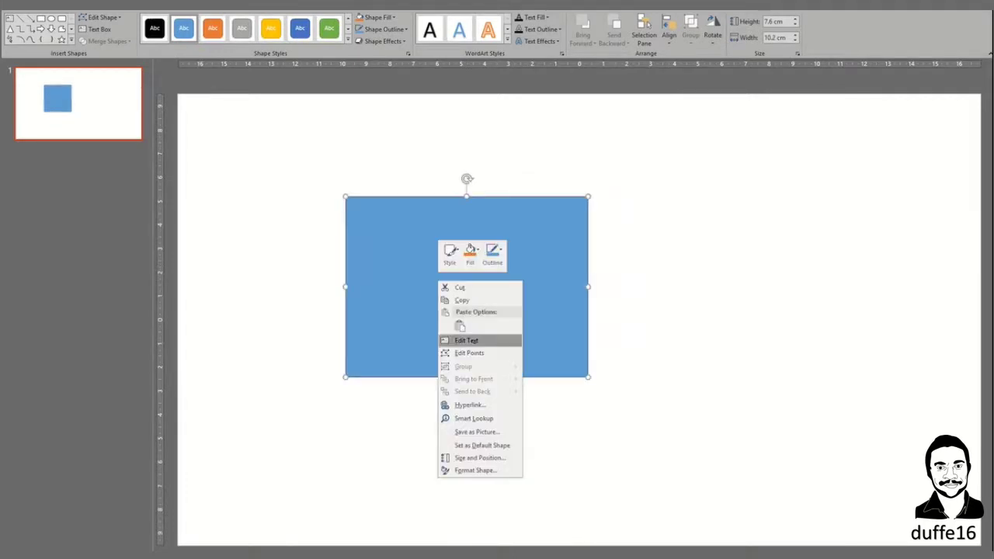
pyautogui.click(468, 352)
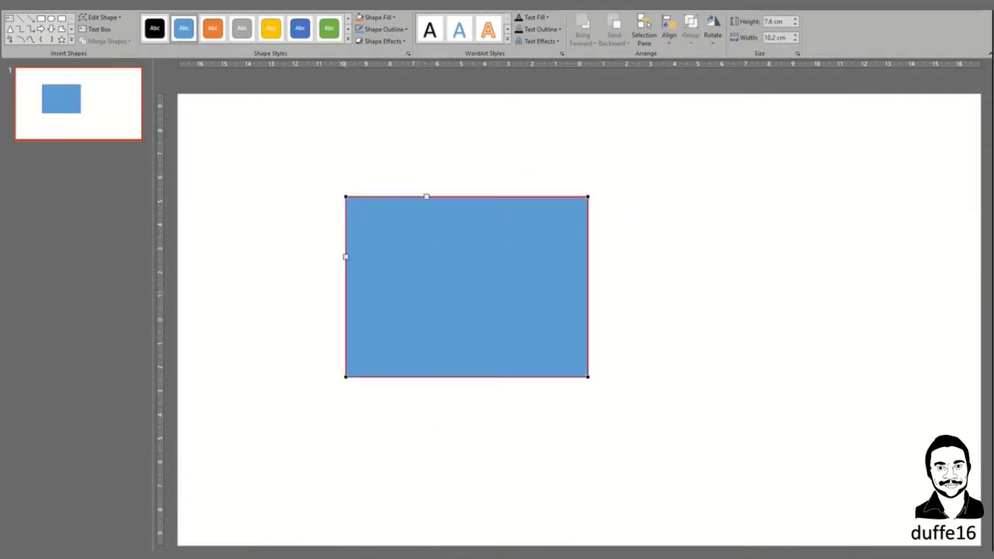
pyautogui.moveTo(346, 196); pyautogui.dragTo(472, 317)
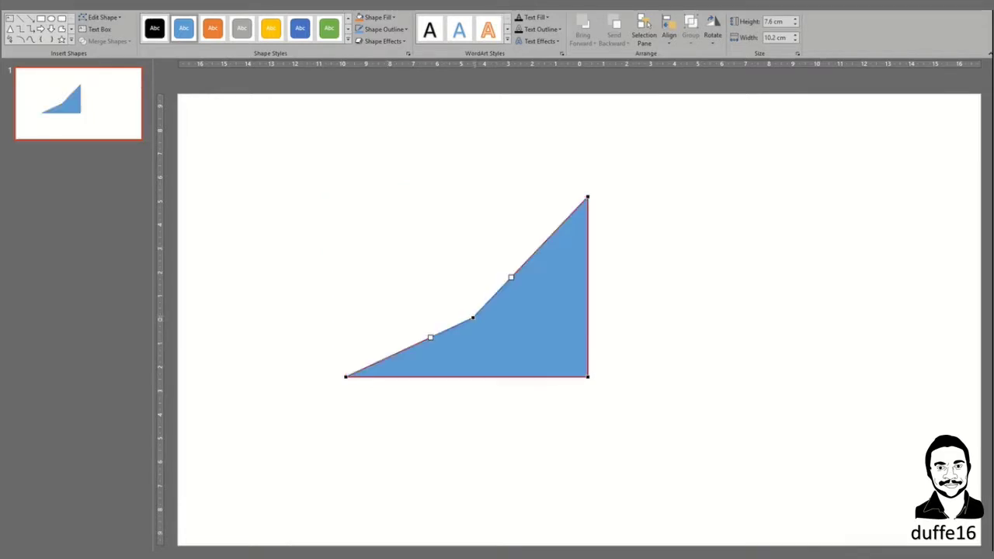
pyautogui.rightClick(472, 317)
pyautogui.click(505, 337)
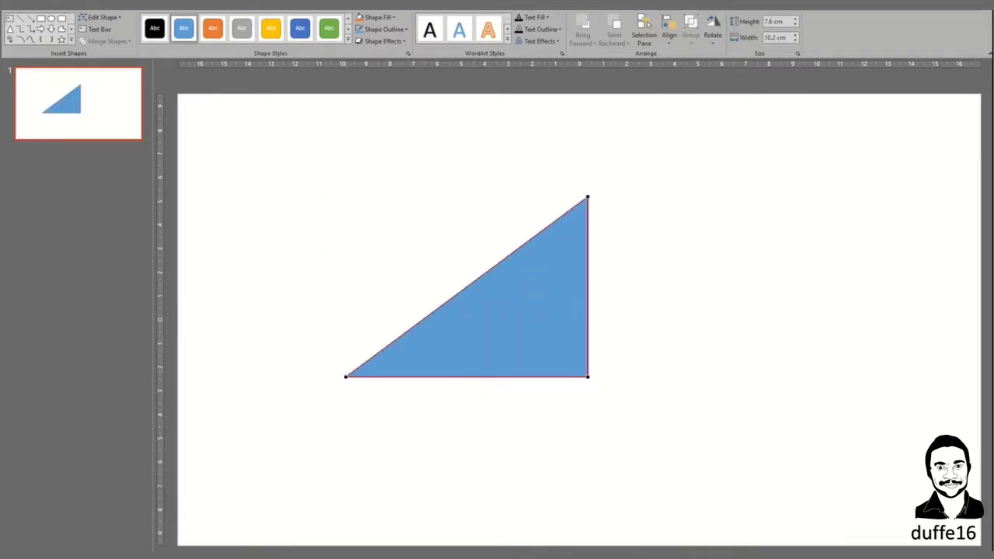
# Bend the triangle's edges into curves to form an 11.23 cm by 13.55 cm leaf outline
pyautogui.moveTo(426, 317)
pyautogui.mouseDown()
pyautogui.moveTo(333, 203)
pyautogui.moveTo(451, 351)
pyautogui.mouseUp()
pyautogui.moveTo(475, 259); pyautogui.dragTo(476, 259)
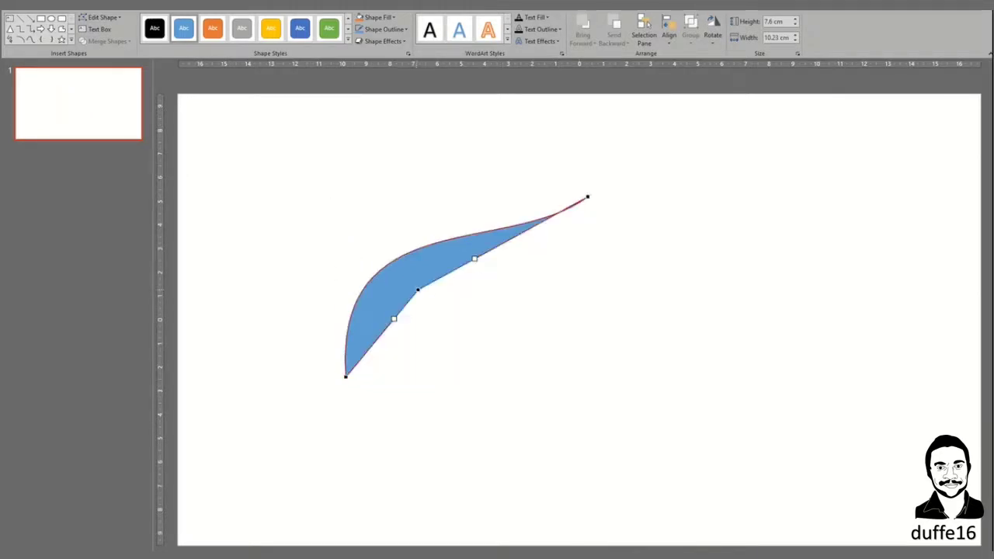
pyautogui.rightClick(417, 289)
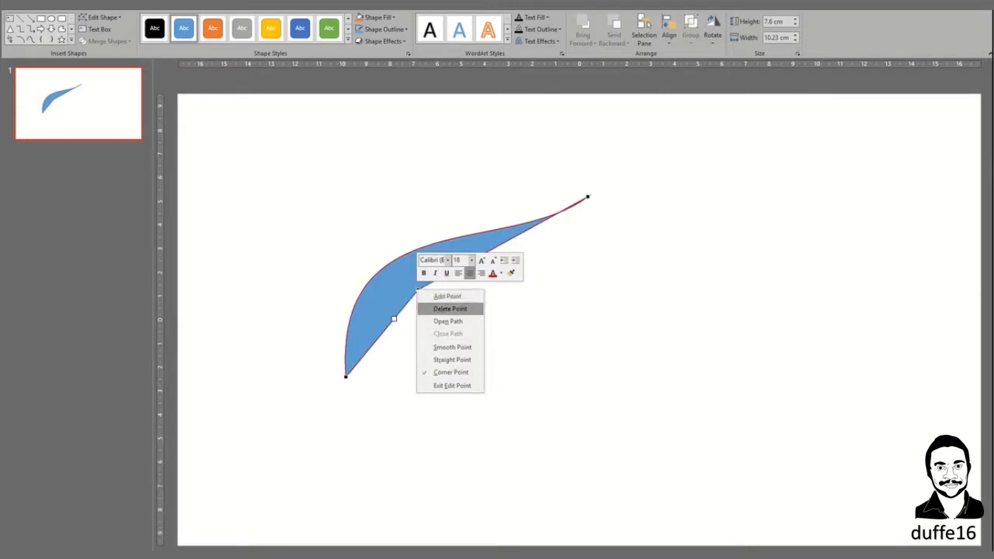
pyautogui.click(450, 308)
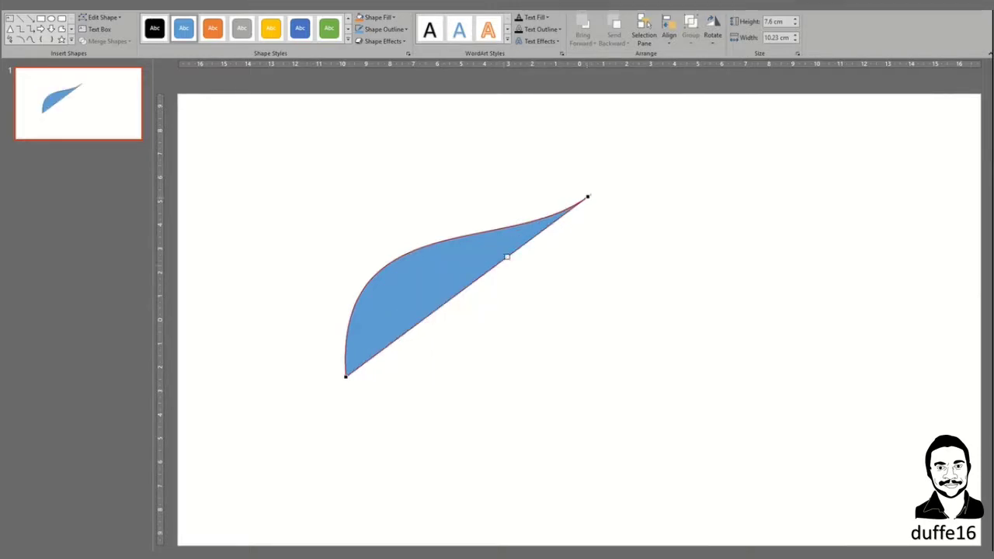
pyautogui.moveTo(578, 202); pyautogui.dragTo(300, 267)
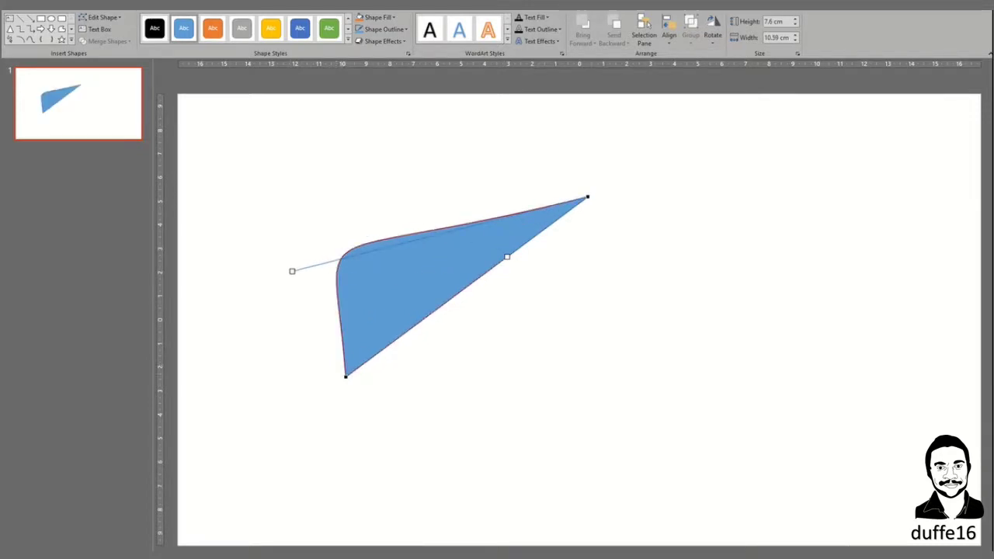
pyautogui.moveTo(345, 377); pyautogui.dragTo(268, 463)
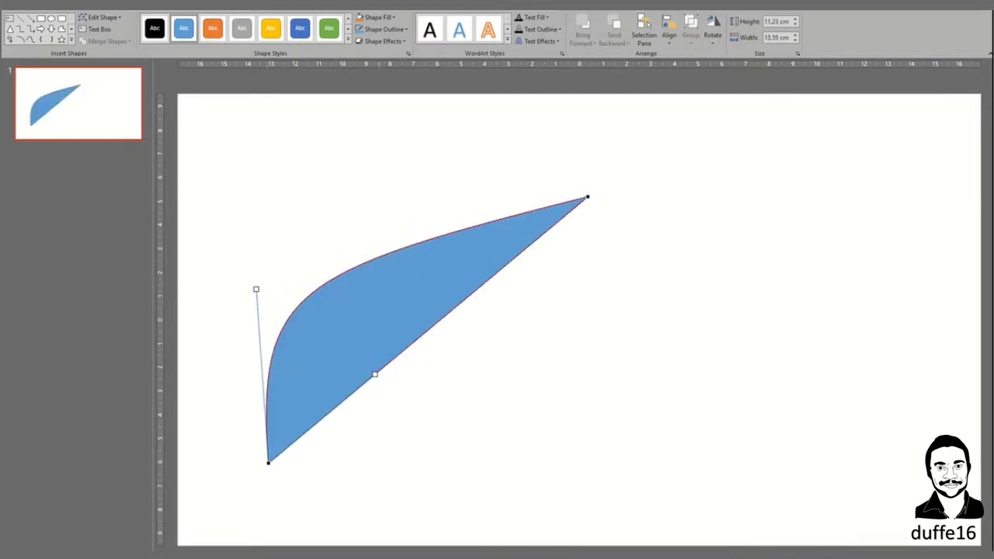
pyautogui.moveTo(375, 374); pyautogui.dragTo(564, 404)
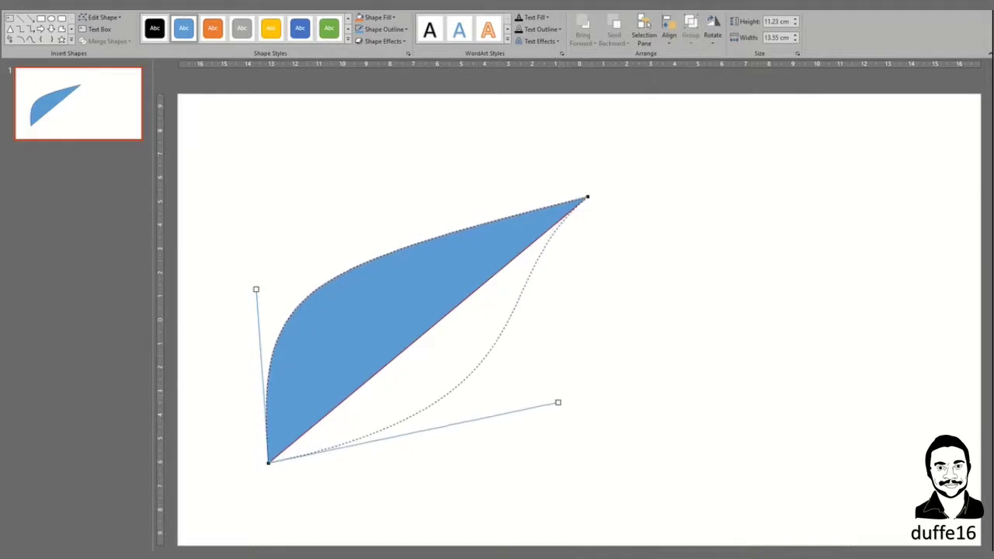
# Copy the leaf and paste two copies, moving one to the right
pyautogui.press('Escape')
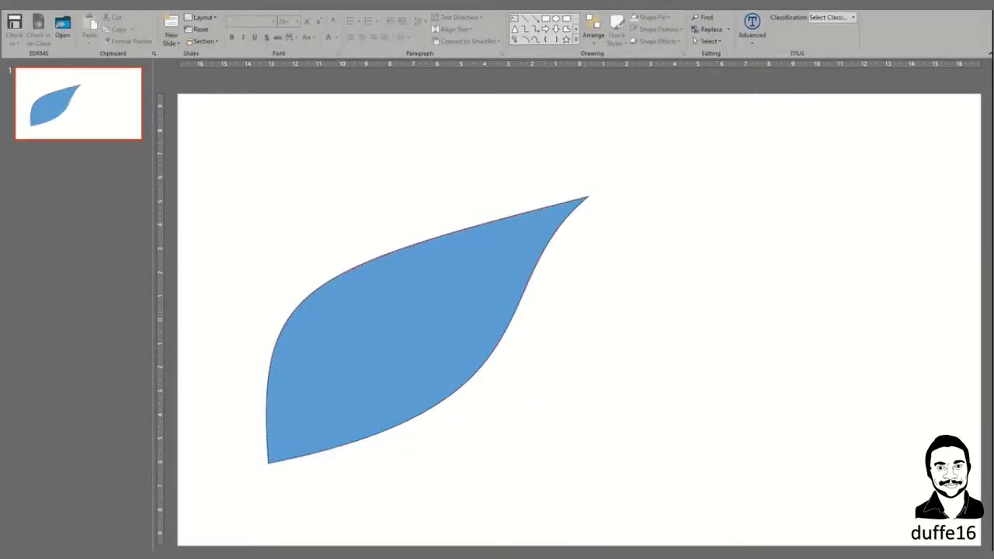
pyautogui.moveTo(427, 326); pyautogui.dragTo(546, 328)
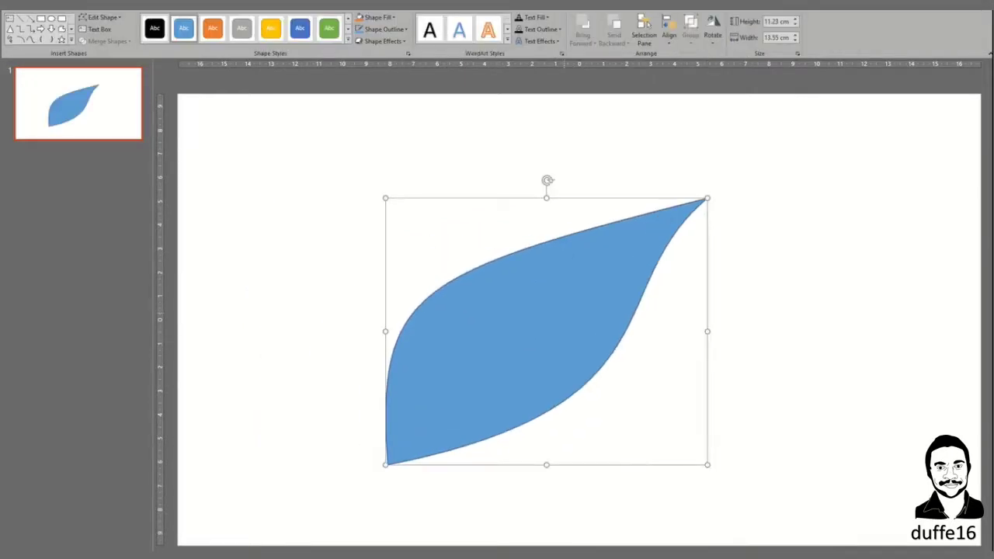
pyautogui.rightClick(564, 309)
pyautogui.click(587, 333)
pyautogui.rightClick(481, 175)
pyautogui.click(519, 195)
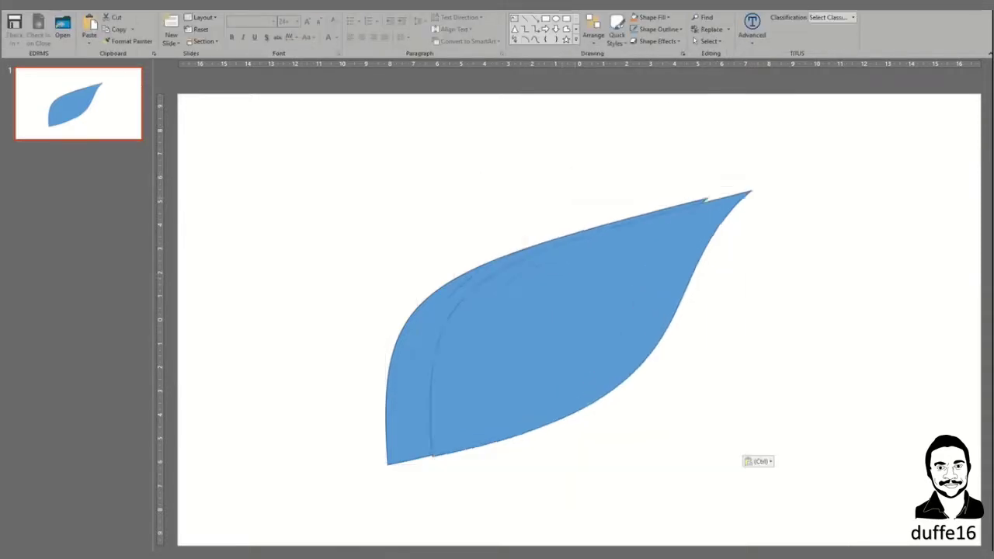
pyautogui.rightClick(599, 276)
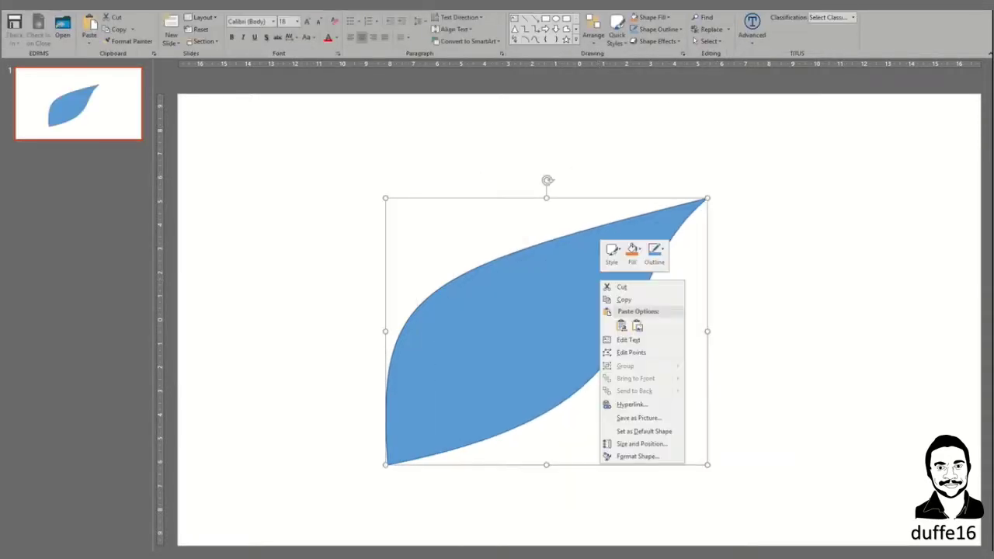
pyautogui.click(622, 295)
pyautogui.rightClick(497, 182)
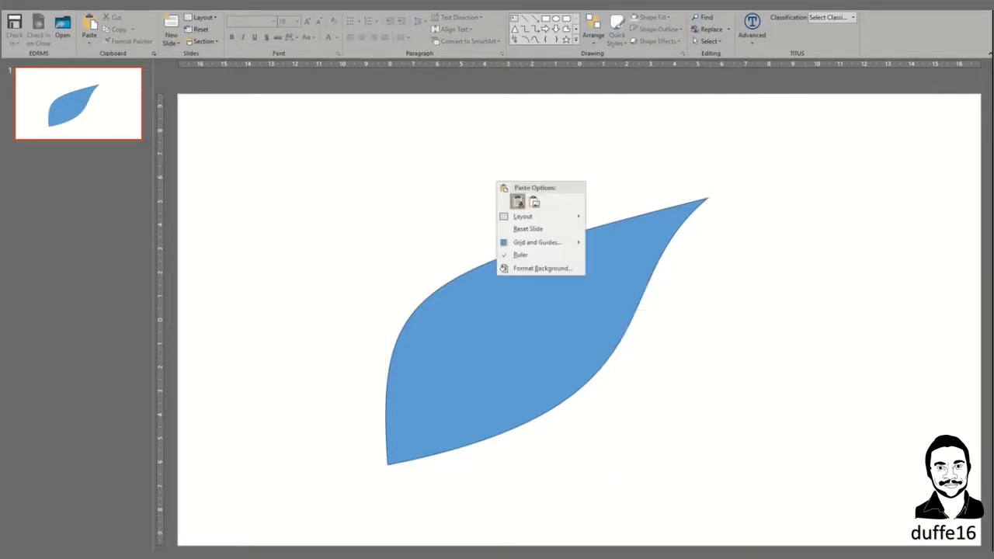
pyautogui.click(517, 202)
pyautogui.moveTo(544, 334); pyautogui.dragTo(680, 340)
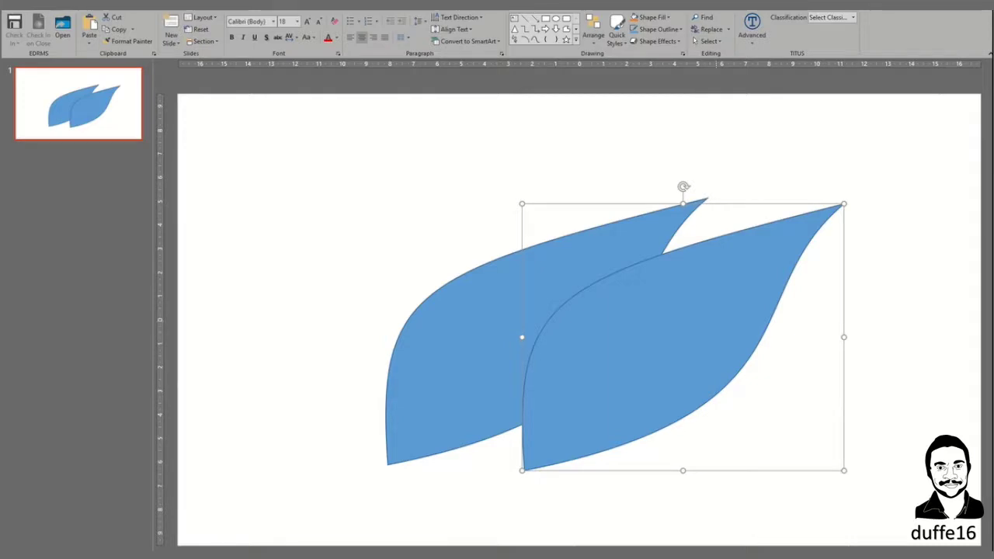
# Shrink two leaves, place them side by side near the top, and rotate the right one clockwise
pyautogui.press('Tab')
pyautogui.moveTo(707, 198); pyautogui.dragTo(492, 340)
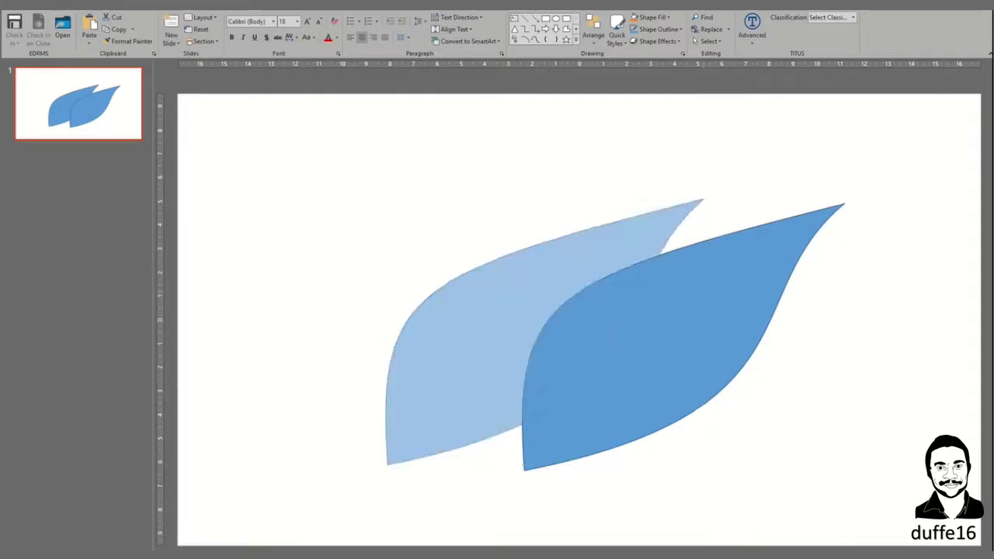
pyautogui.moveTo(439, 403); pyautogui.dragTo(531, 220)
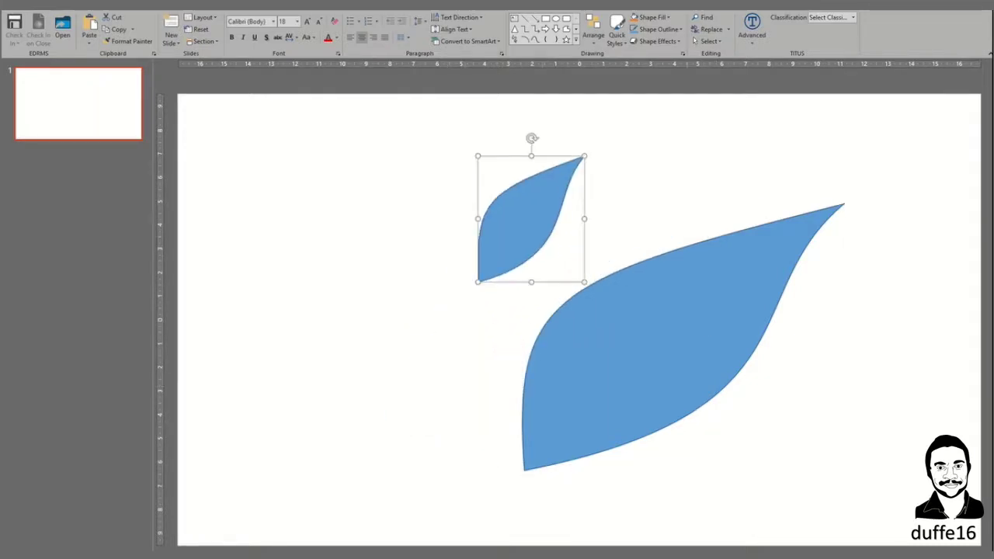
pyautogui.press('Tab')
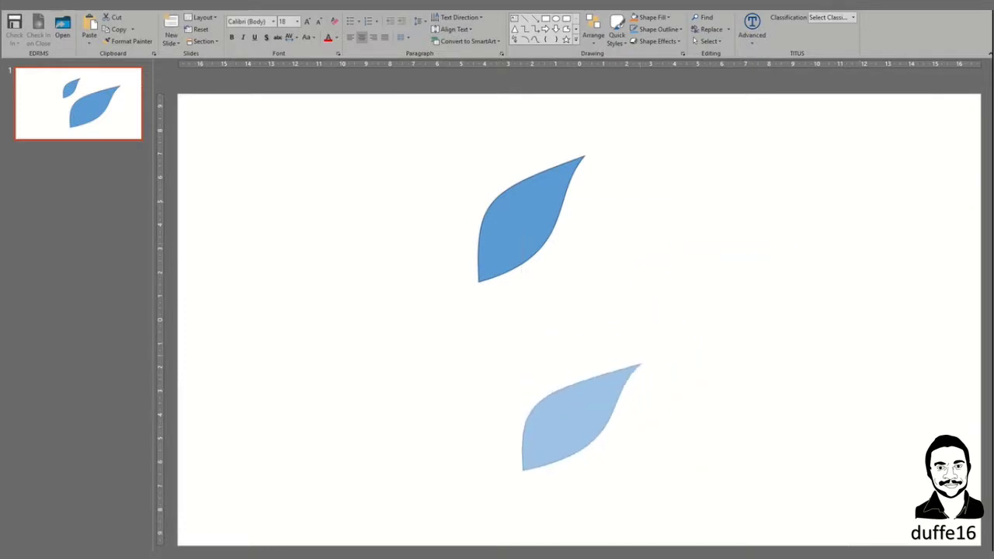
pyautogui.moveTo(844, 205); pyautogui.dragTo(619, 381)
pyautogui.moveTo(570, 427); pyautogui.dragTo(591, 269)
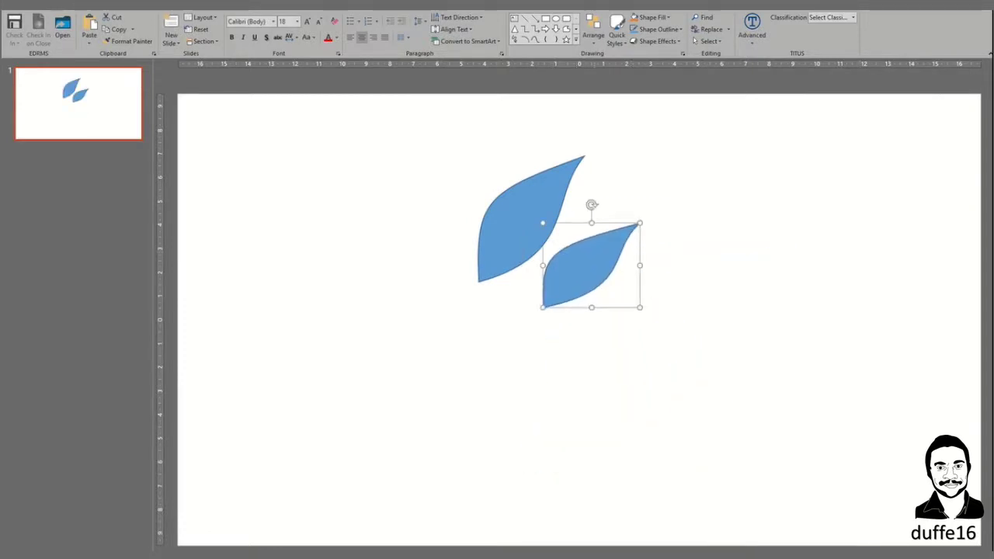
pyautogui.moveTo(592, 204); pyautogui.dragTo(647, 249)
# Add rotated leaf copies pointing down-left and left around the flower centre
pyautogui.moveTo(594, 268)
pyautogui.mouseDown()
pyautogui.moveTo(549, 311)
pyautogui.moveTo(531, 312)
pyautogui.mouseUp()
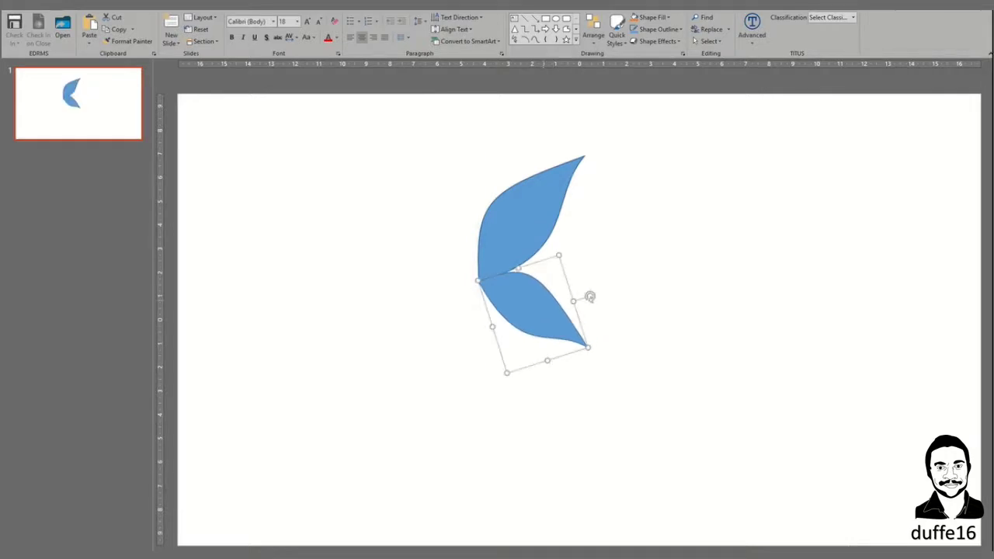
pyautogui.hotkey('ctrl', 'd')
pyautogui.moveTo(600, 306); pyautogui.dragTo(570, 377)
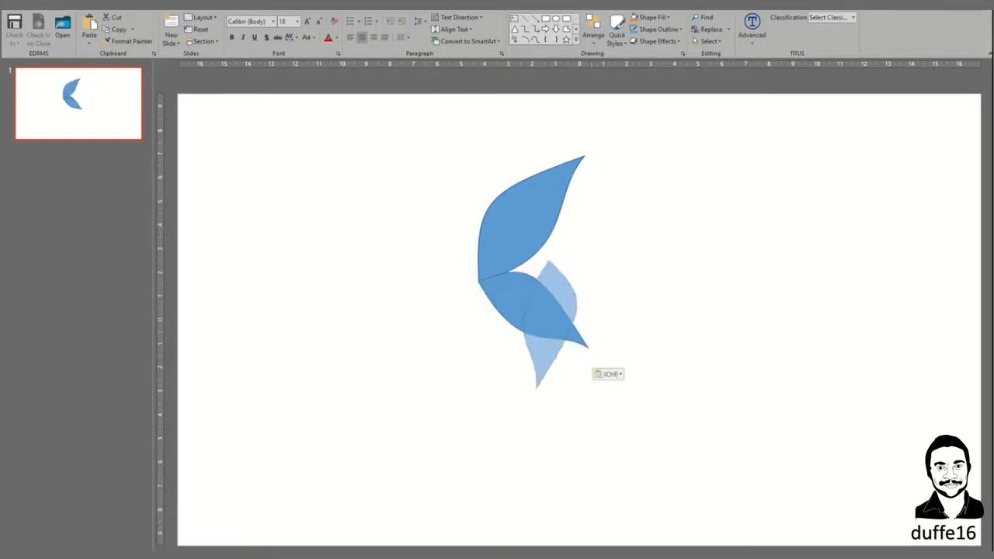
pyautogui.moveTo(543, 322)
pyautogui.mouseDown()
pyautogui.moveTo(470, 326)
pyautogui.moveTo(404, 291)
pyautogui.mouseUp()
pyautogui.click(466, 349)
pyautogui.hotkey('ctrl', 'd')
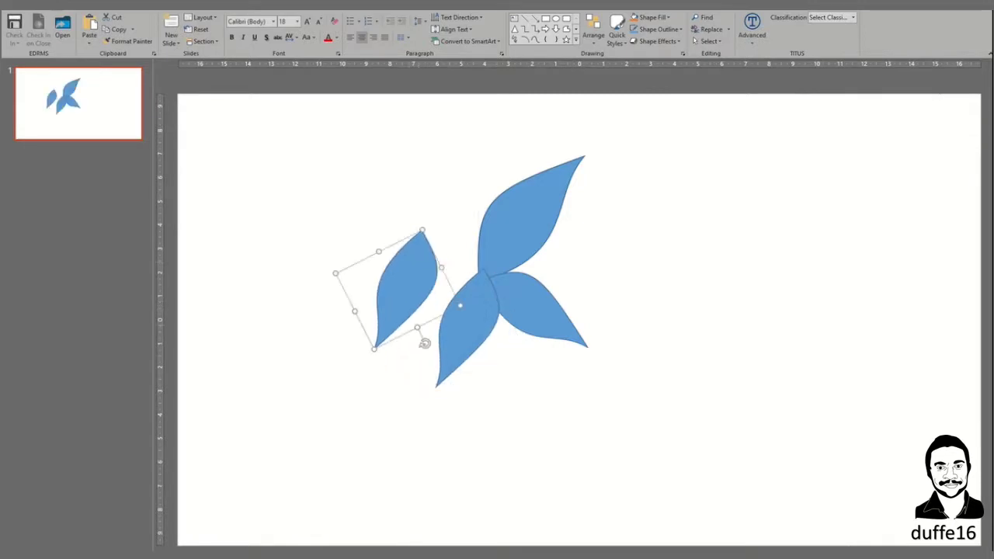
pyautogui.moveTo(425, 344); pyautogui.dragTo(355, 326)
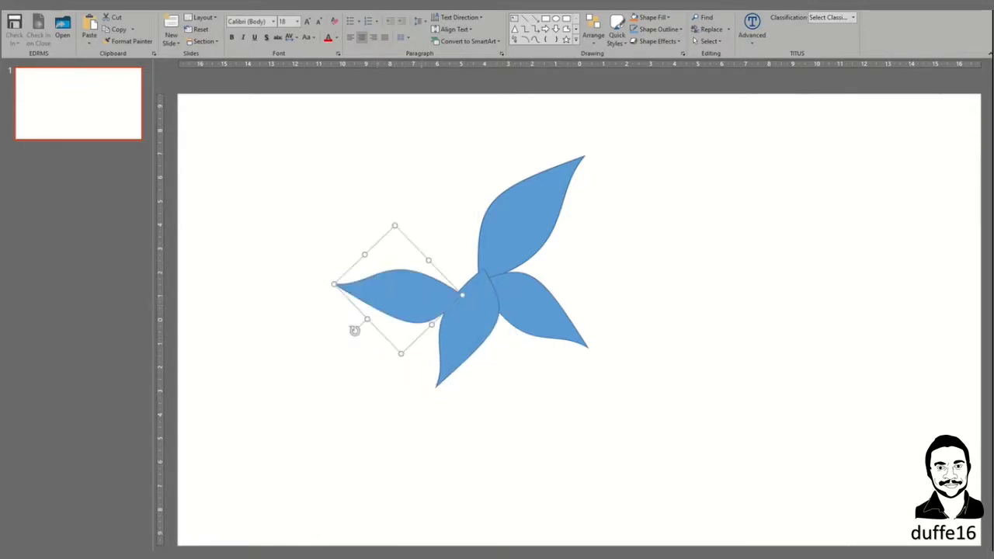
pyautogui.moveTo(404, 274); pyautogui.dragTo(431, 277)
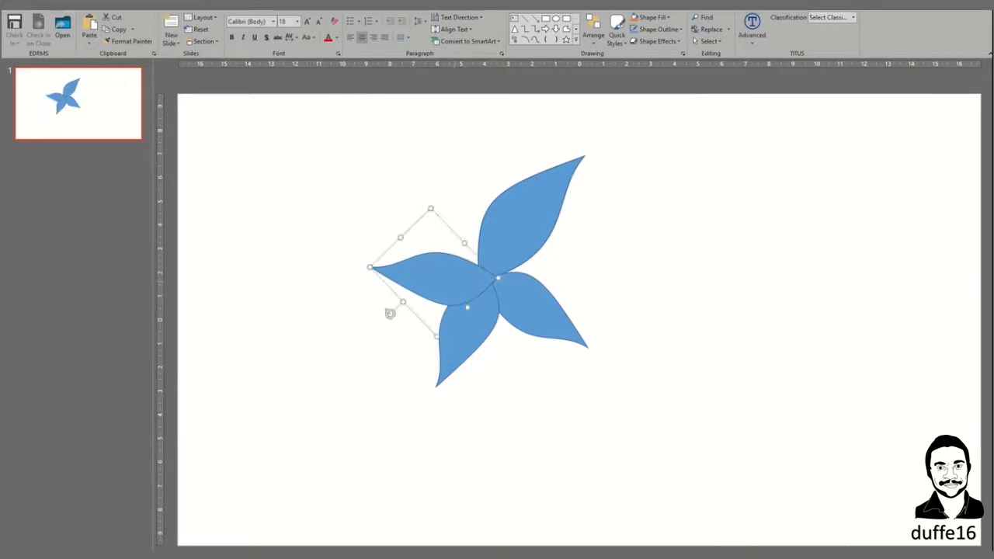
# Add up-left and right-pointing petal copies, then move the whole flower right
pyautogui.hotkey('ctrl', 'd')
pyautogui.moveTo(389, 313)
pyautogui.mouseDown()
pyautogui.moveTo(394, 287)
pyautogui.moveTo(377, 248)
pyautogui.mouseUp()
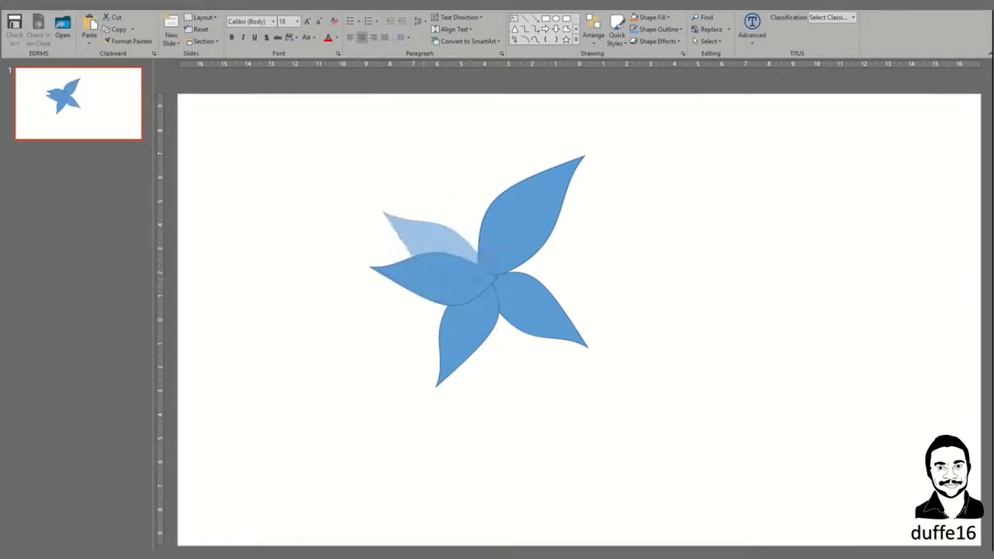
pyautogui.press('Escape')
pyautogui.click(420, 225)
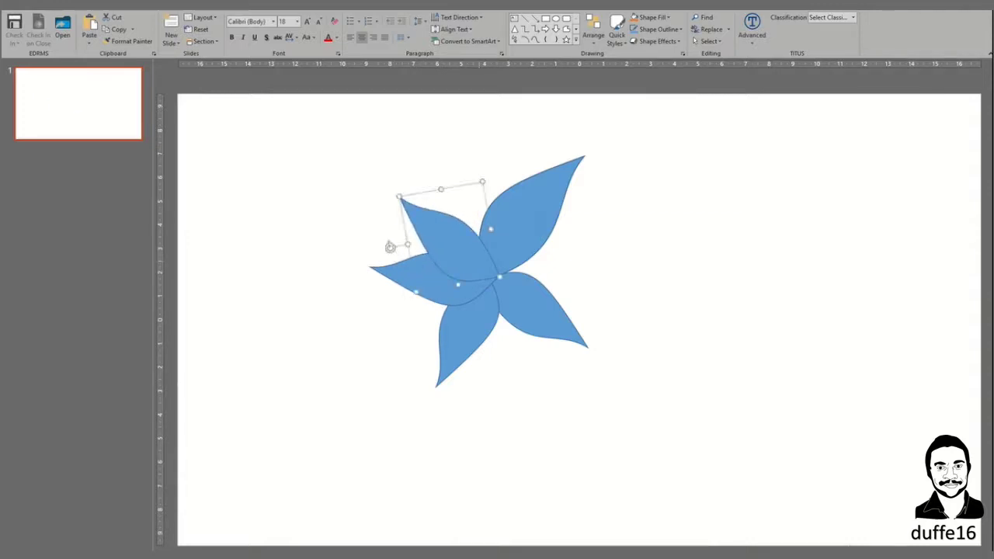
pyautogui.hotkey('ctrl', 'd')
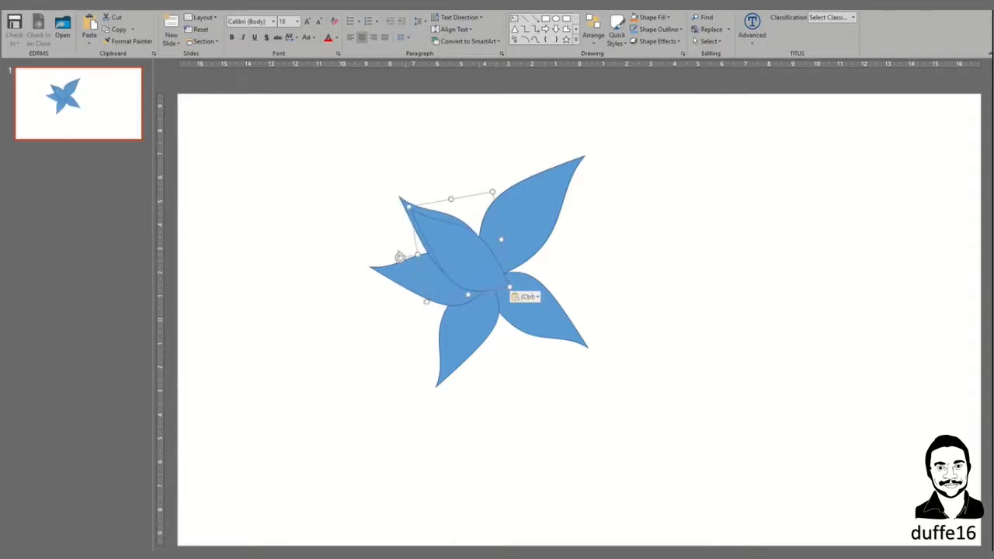
pyautogui.moveTo(400, 257); pyautogui.dragTo(536, 250)
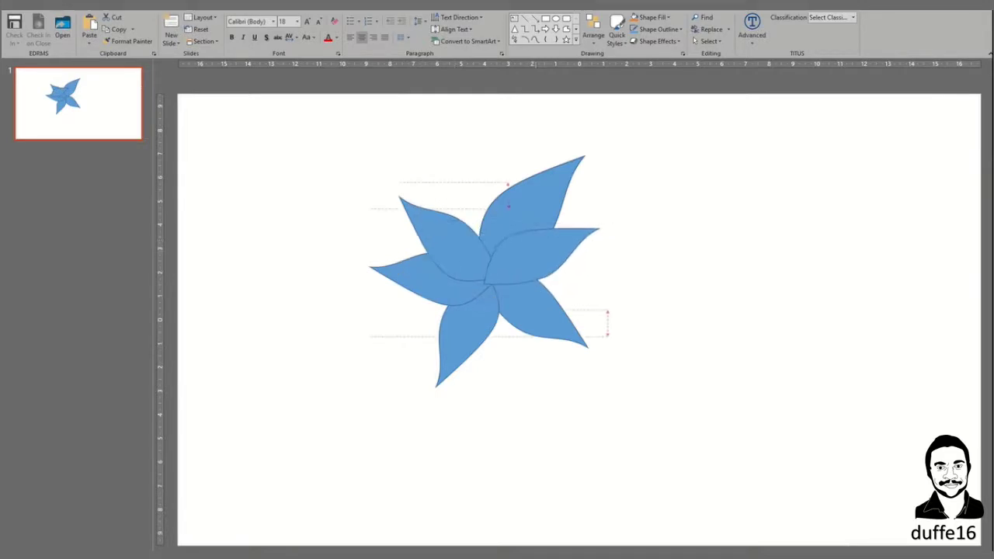
pyautogui.press('Escape')
pyautogui.hotkey('ctrl', 'a')
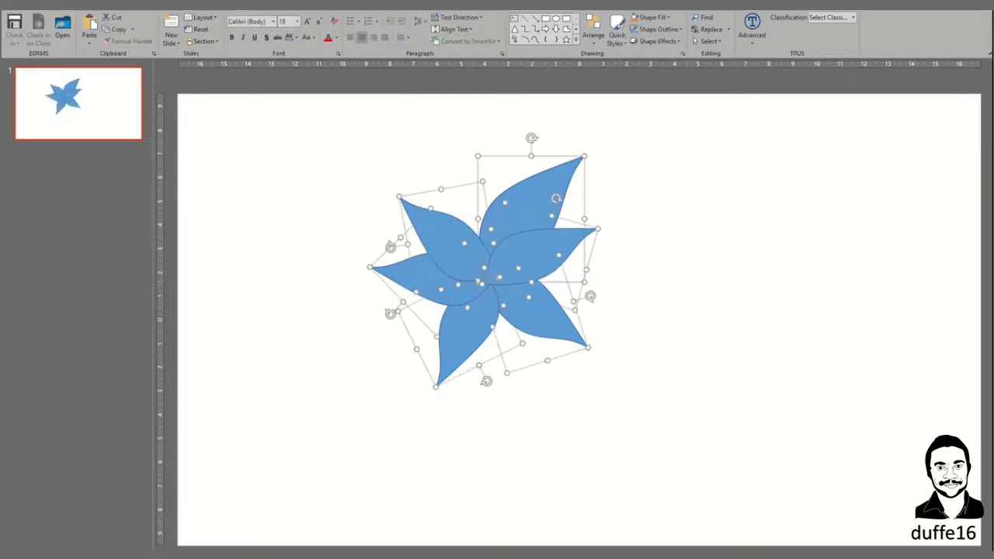
pyautogui.moveTo(527, 297); pyautogui.dragTo(655, 284)
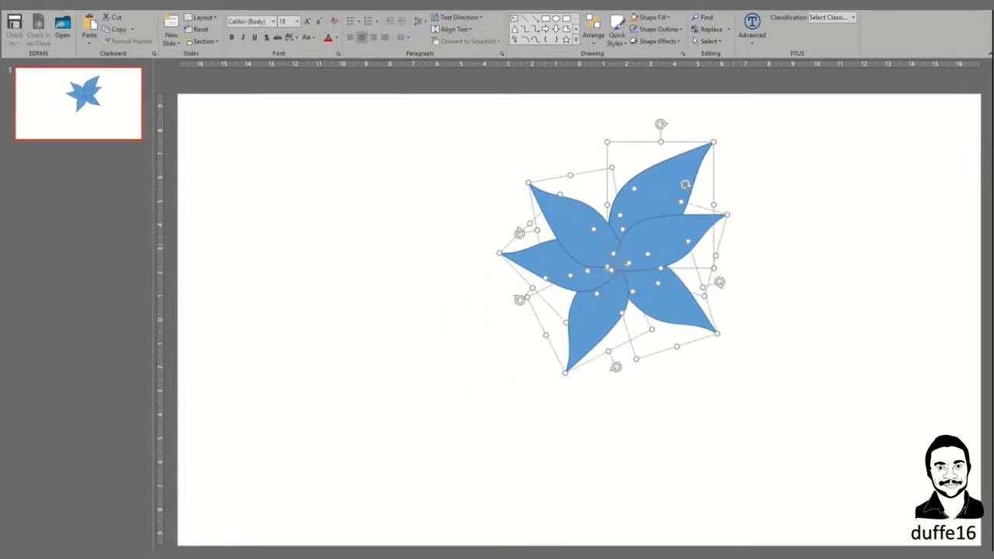
# Fill the flower gold with no outline and union its petals into one shape
pyautogui.click(666, 17)
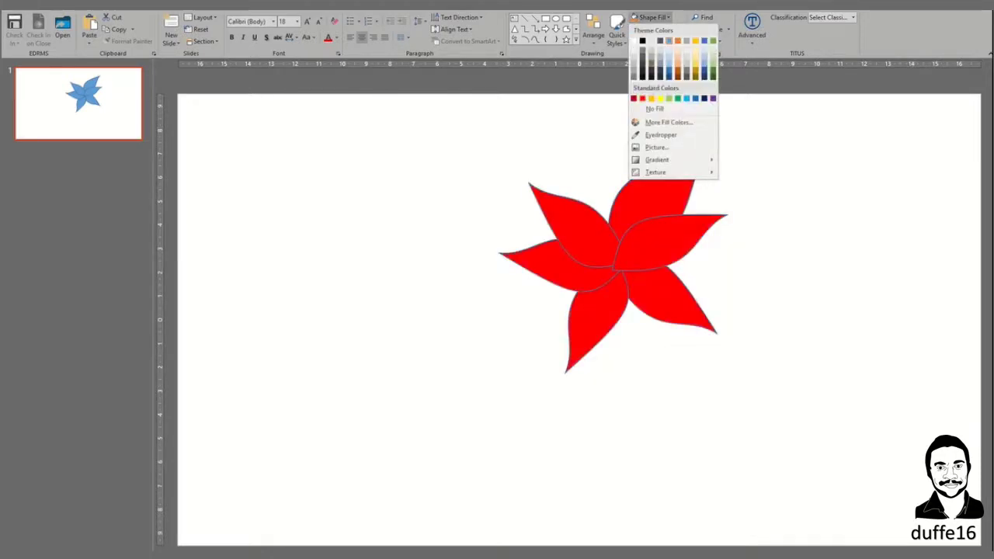
pyautogui.click(642, 98)
pyautogui.click(657, 29)
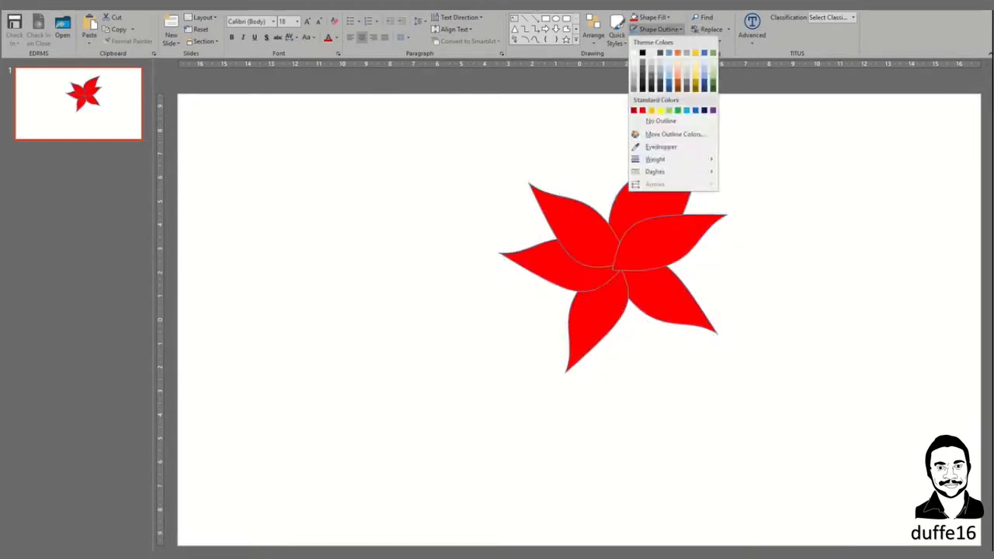
pyautogui.click(660, 120)
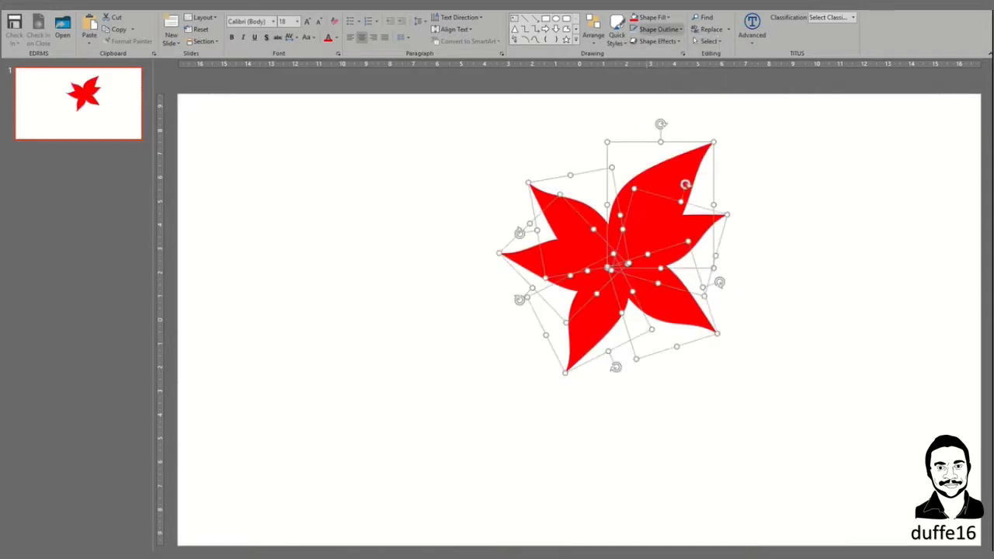
pyautogui.click(667, 17)
pyautogui.click(650, 98)
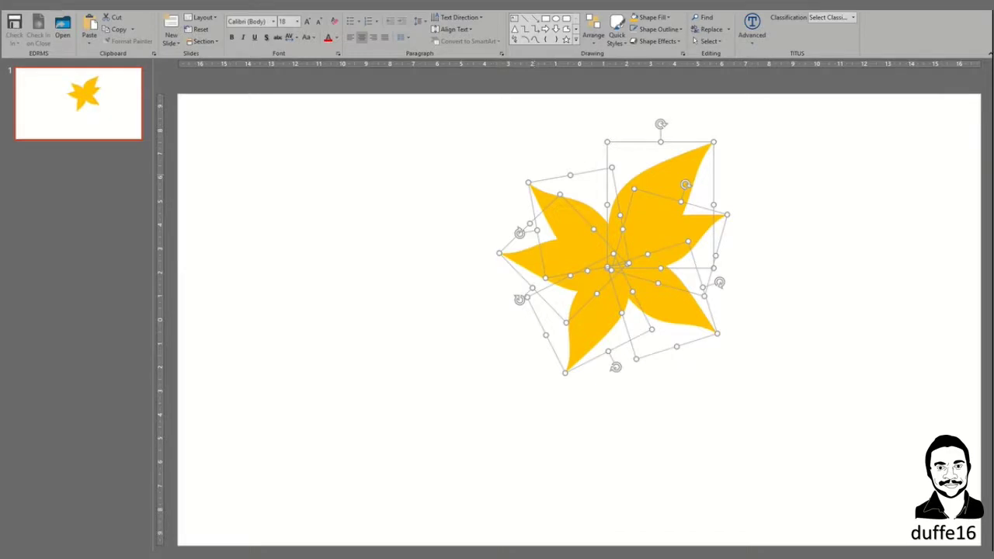
pyautogui.click(107, 40)
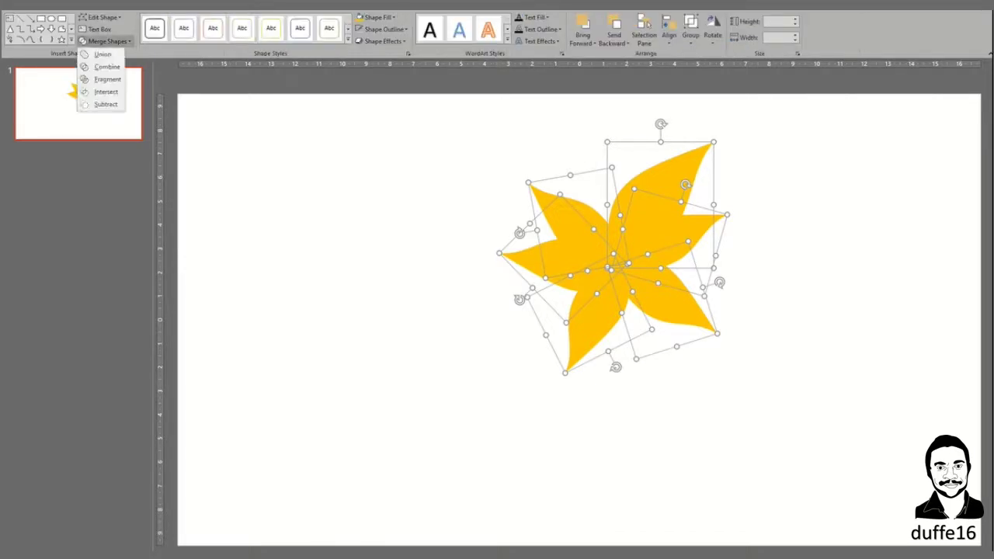
pyautogui.click(103, 54)
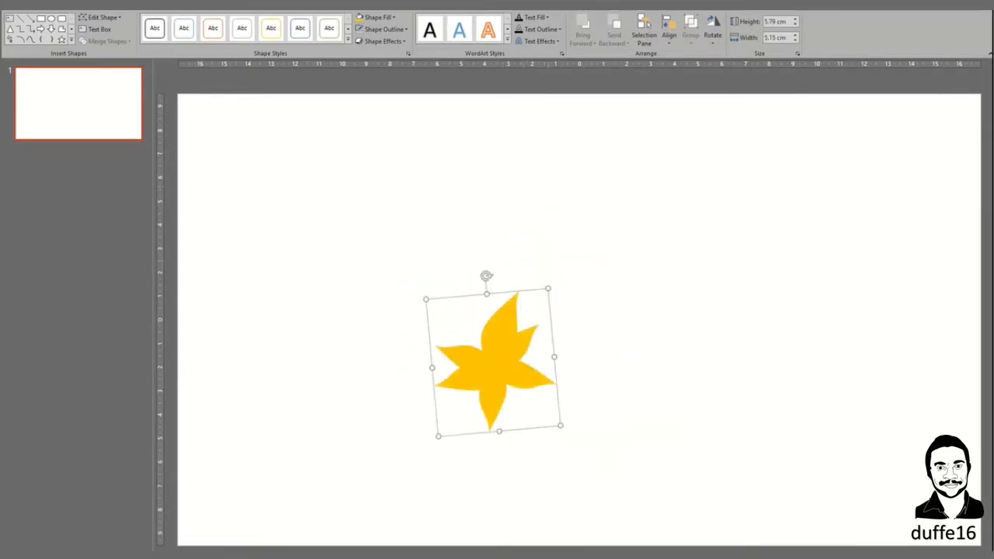
# Place a horizontally flipped, smaller copy of the gold flower beside it, plus a third smaller one
pyautogui.hotkey('ctrl', 'v')
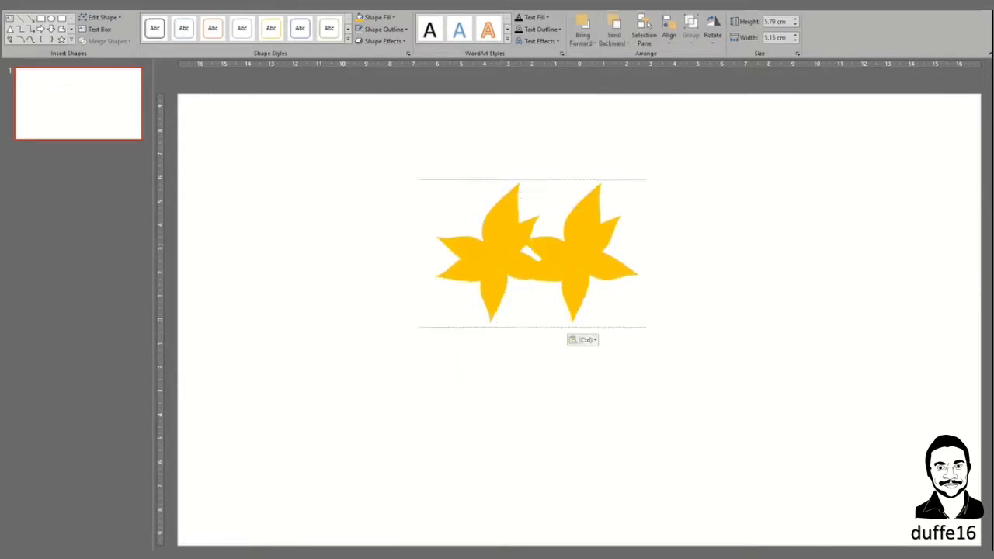
pyautogui.moveTo(495, 253); pyautogui.dragTo(637, 252)
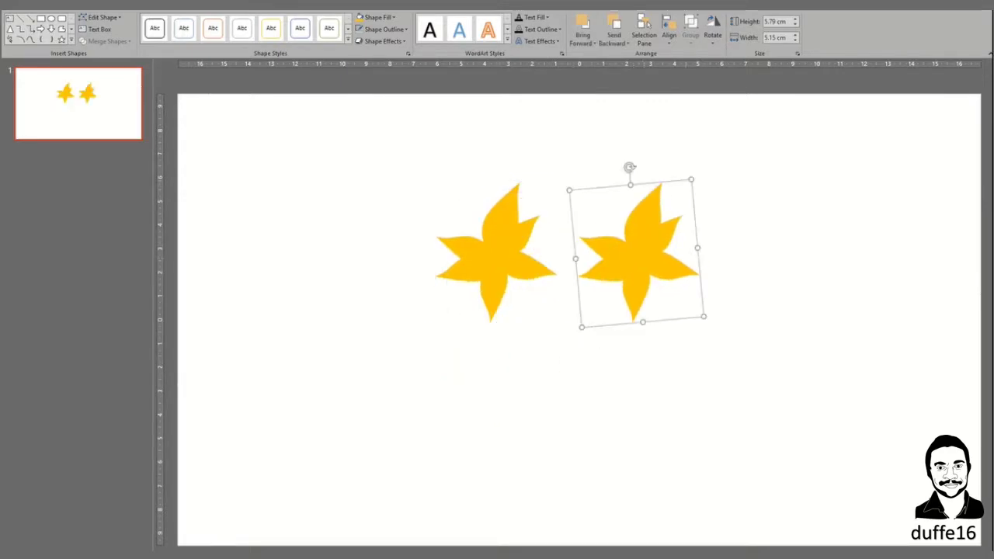
pyautogui.click(712, 27)
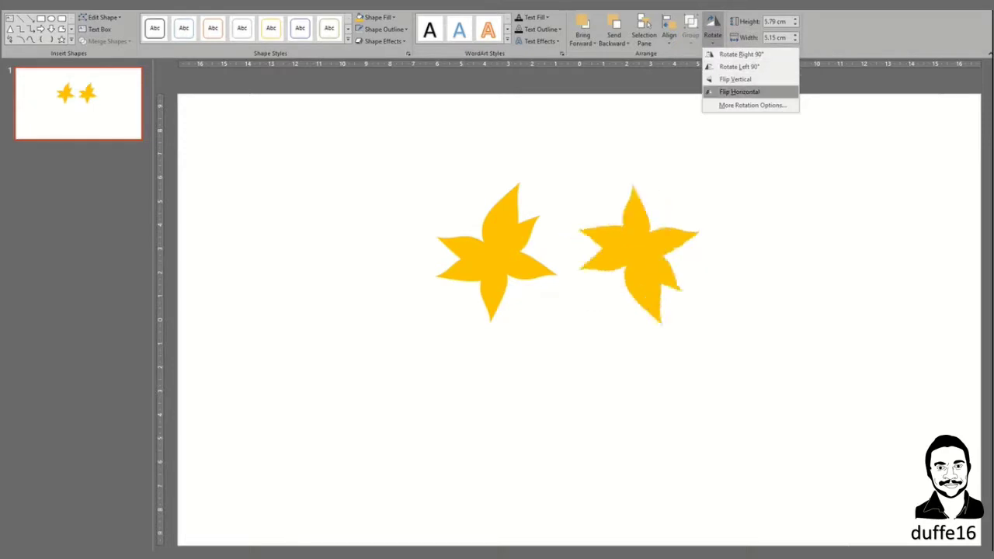
pyautogui.click(739, 91)
pyautogui.moveTo(704, 189); pyautogui.dragTo(660, 235)
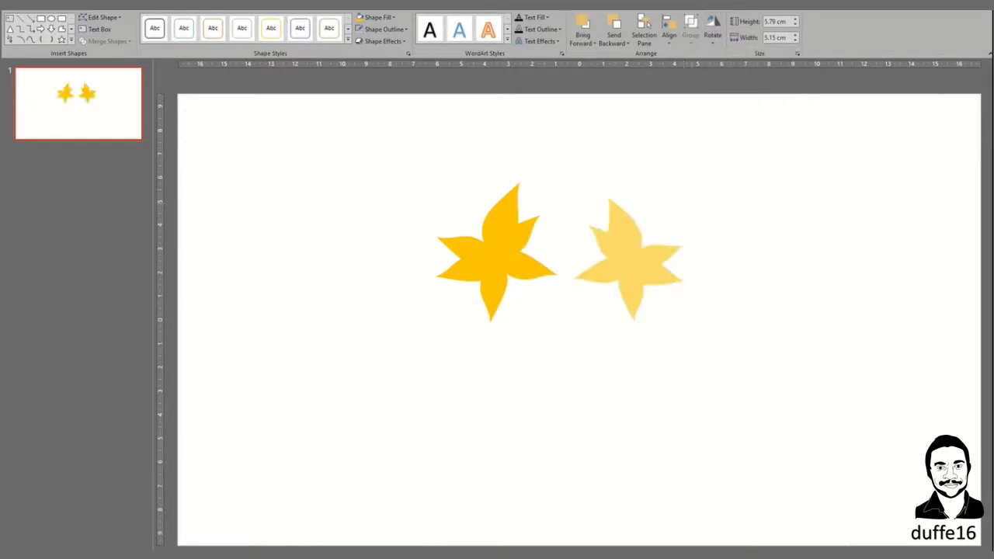
pyautogui.moveTo(610, 275)
pyautogui.mouseDown()
pyautogui.moveTo(591, 247)
pyautogui.moveTo(561, 334)
pyautogui.mouseUp()
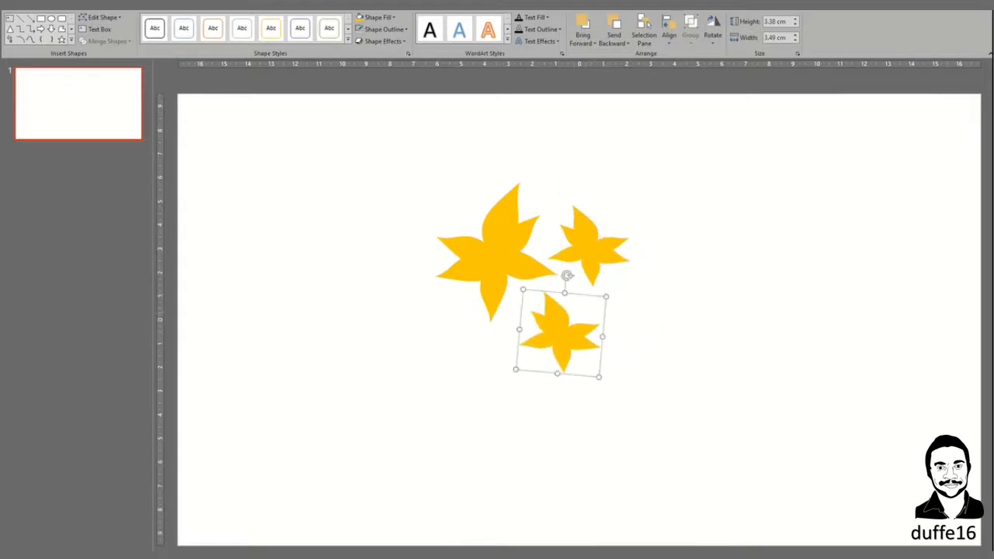
pyautogui.moveTo(606, 296)
pyautogui.mouseDown()
pyautogui.moveTo(581, 313)
pyautogui.moveTo(549, 315)
pyautogui.mouseUp()
pyautogui.press('Escape')
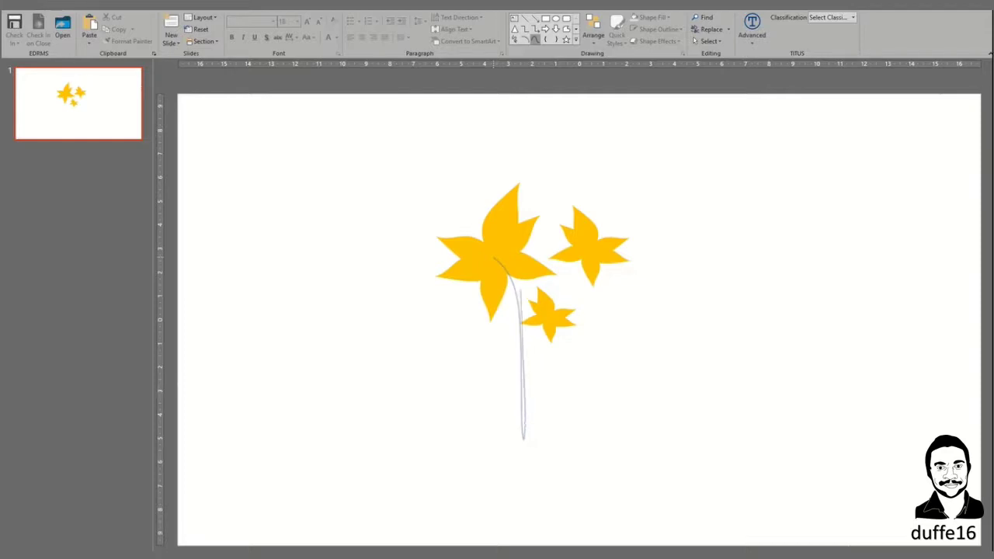
# Finish the freeform stem, place it under the large flower, and fill it green
pyautogui.click(495, 258)
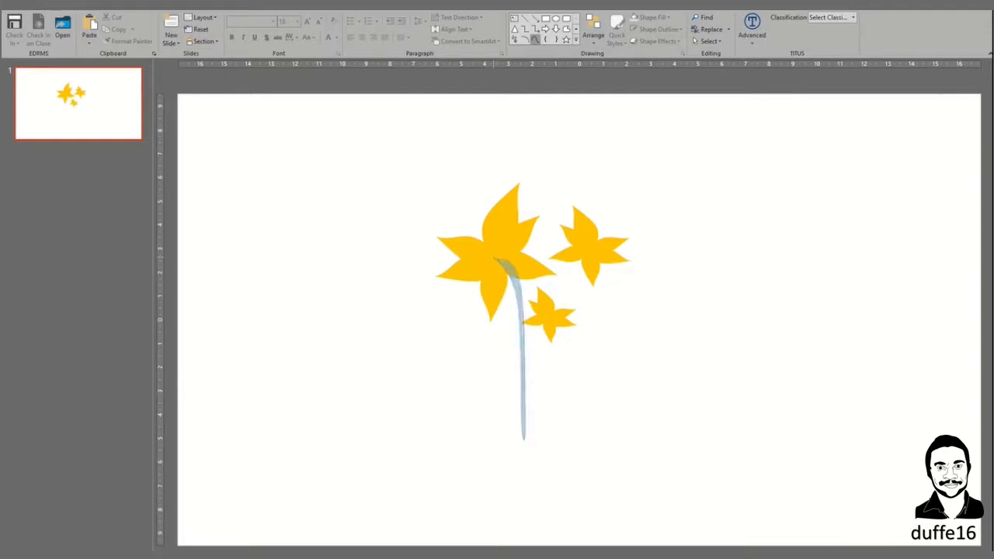
pyautogui.moveTo(516, 350); pyautogui.dragTo(510, 354)
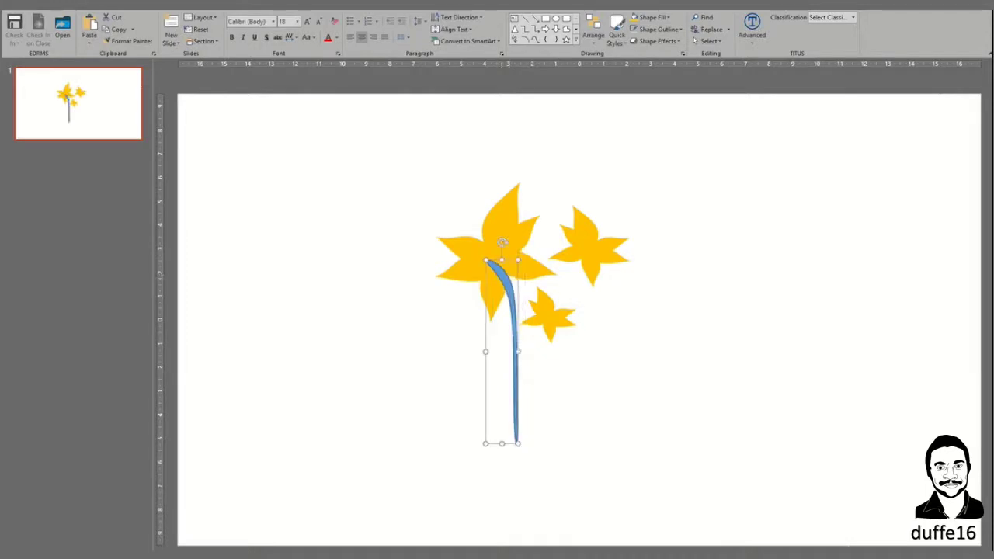
pyautogui.click(378, 17)
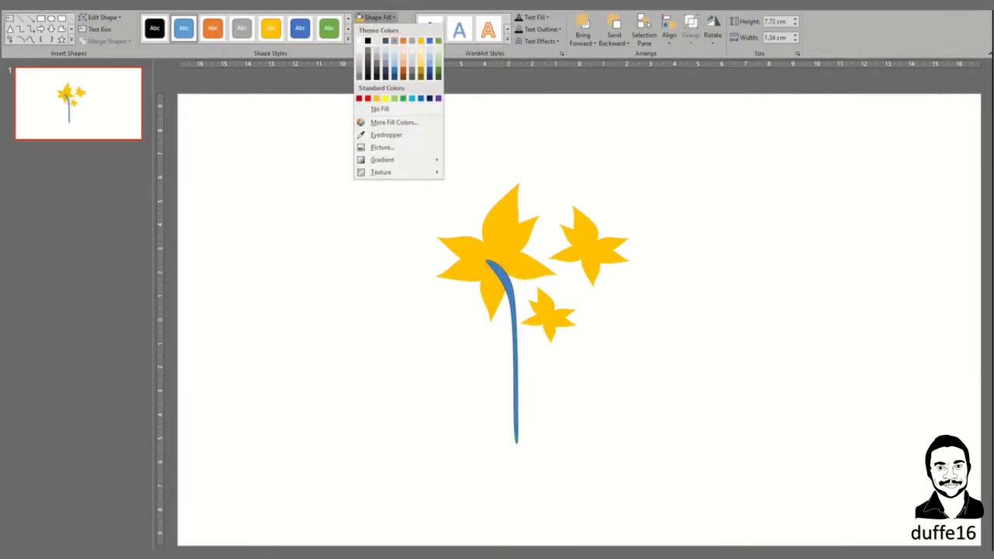
pyautogui.click(438, 40)
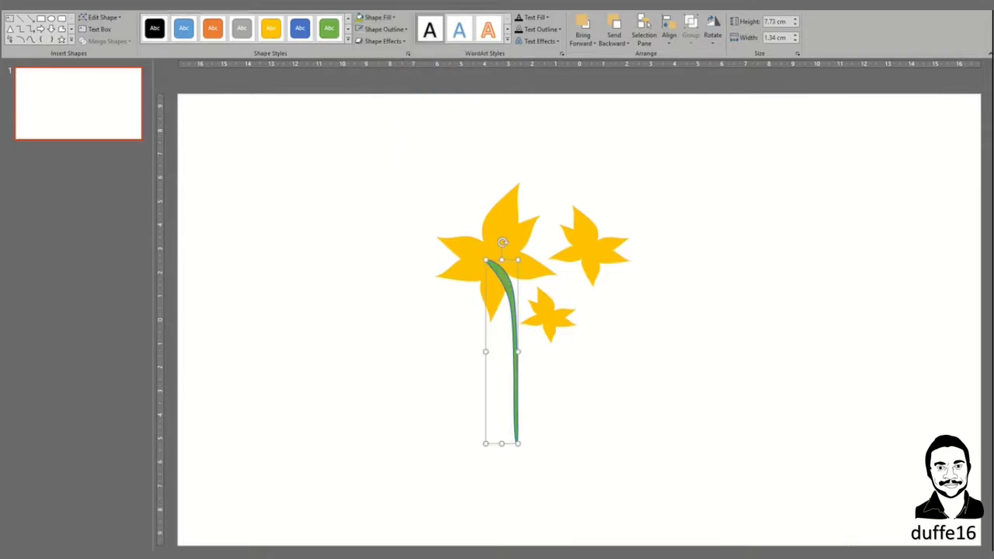
pyautogui.press('Escape')
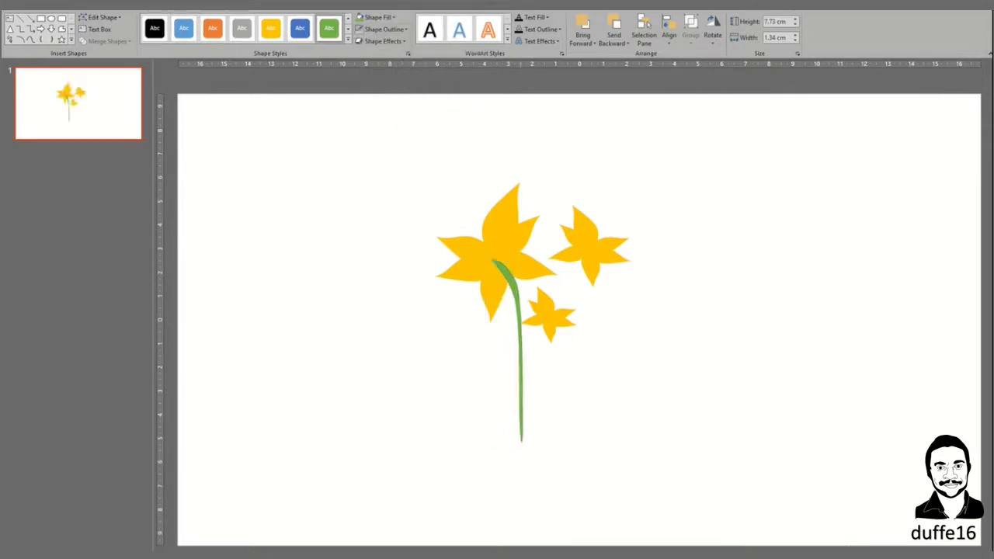
pyautogui.click(521, 365)
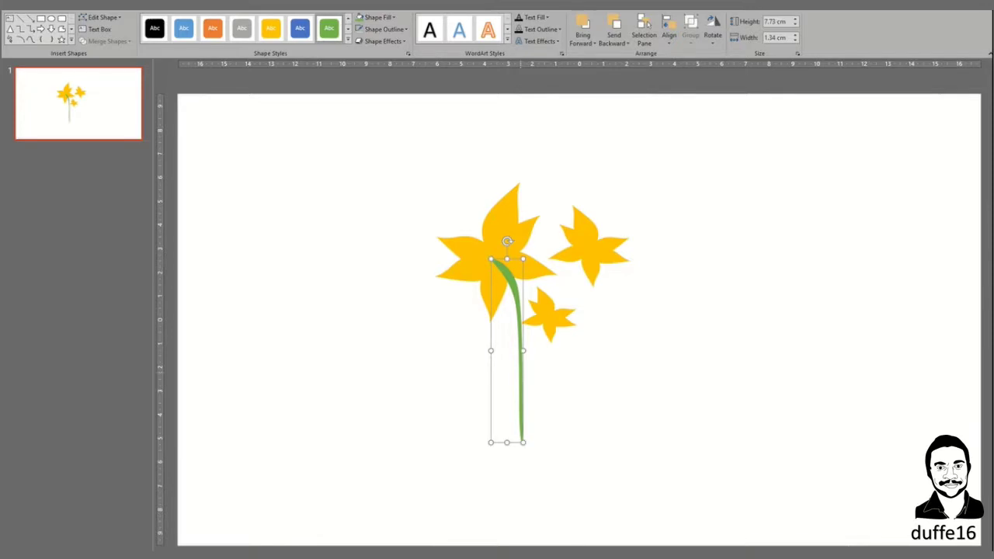
# Duplicate the stem, flip it horizontally, and fit copies under the two smaller flowers
pyautogui.hotkey('ctrl', 'd')
pyautogui.click(713, 35)
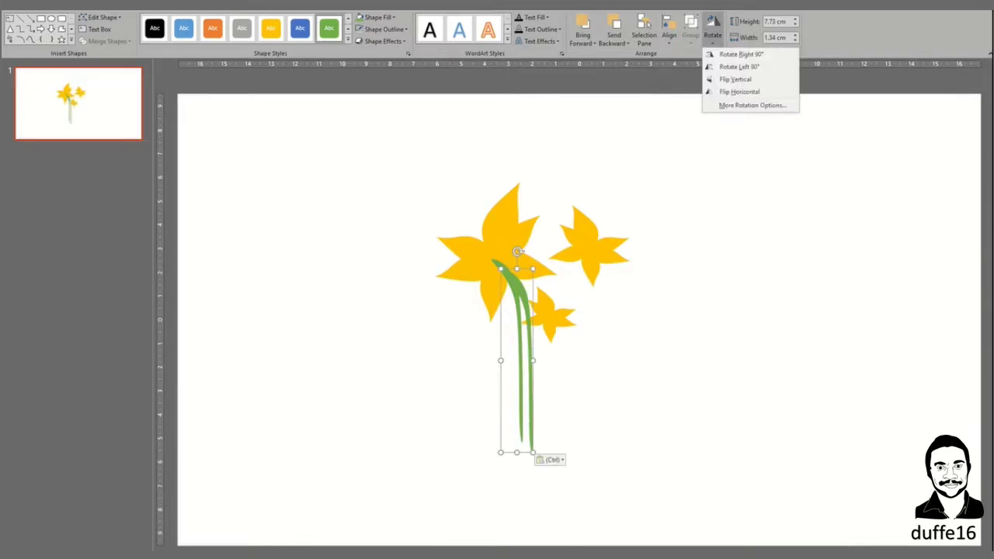
pyautogui.click(739, 91)
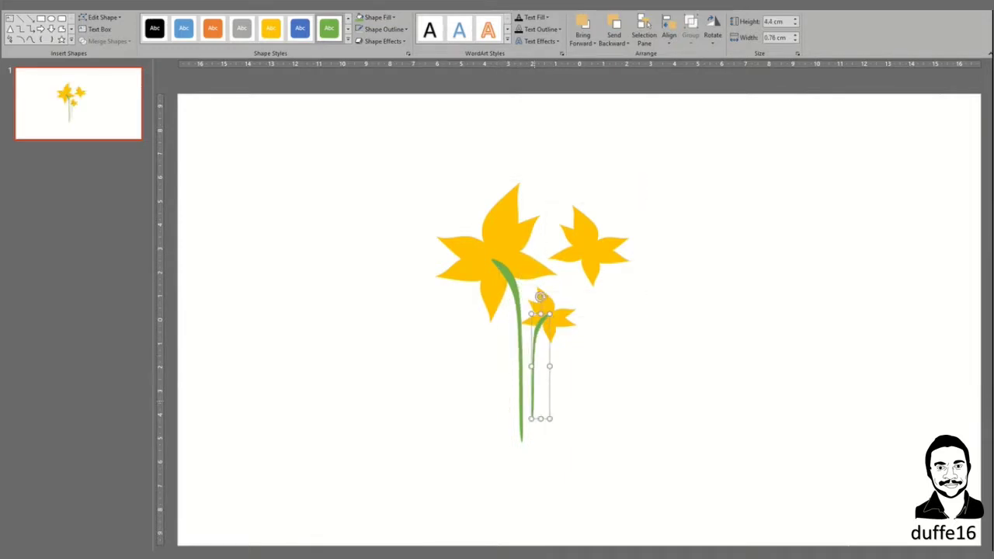
pyautogui.hotkey('ctrl', 'v')
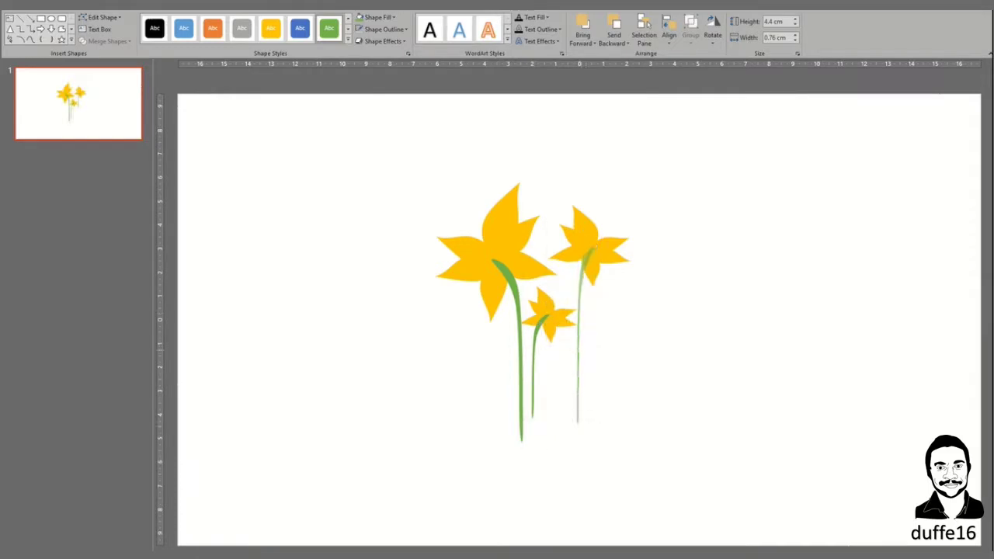
pyautogui.moveTo(586, 247); pyautogui.dragTo(586, 247)
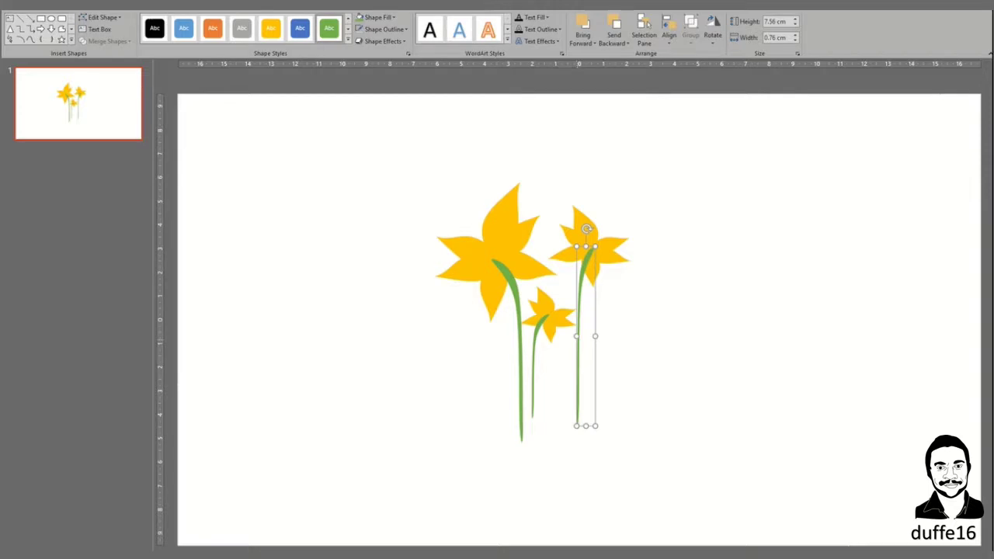
pyautogui.moveTo(582, 342); pyautogui.dragTo(575, 341)
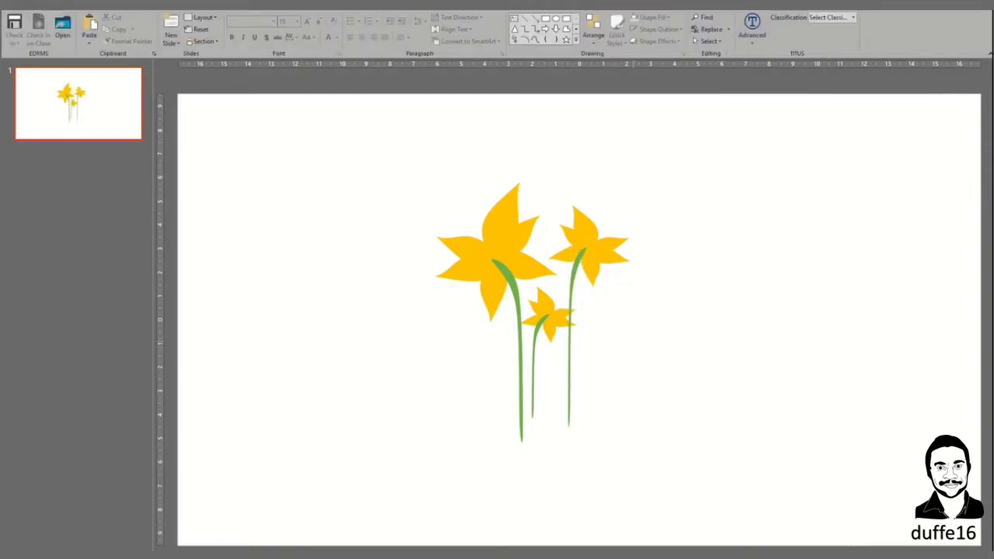
# Select all the flowers and stems together
pyautogui.hotkey('ctrl', 'a')
pyautogui.press('Escape')
pyautogui.hotkey('ctrl', 'a')
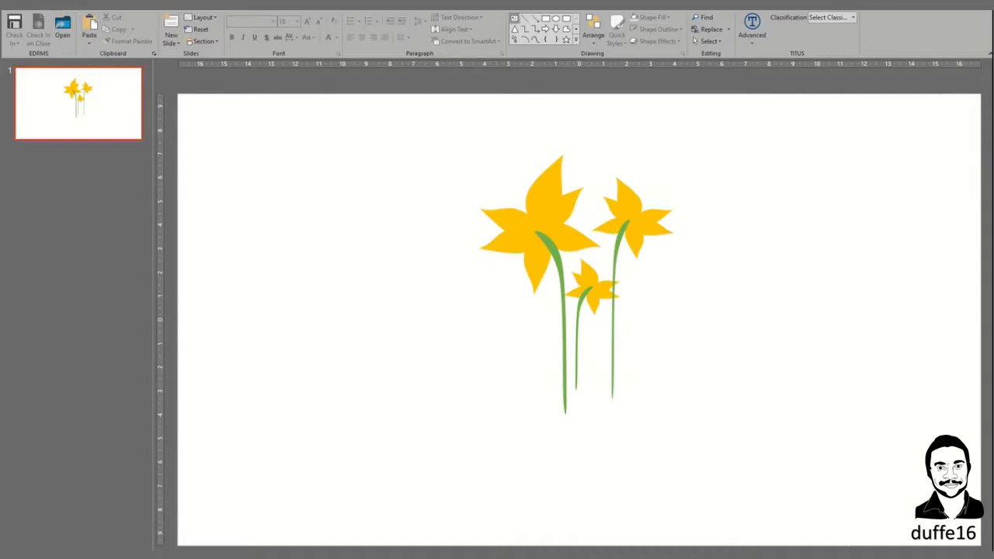
# Insert a WordArt box below the flower stems and type 'Beautiful Flowers'
pyautogui.click(62, 4)
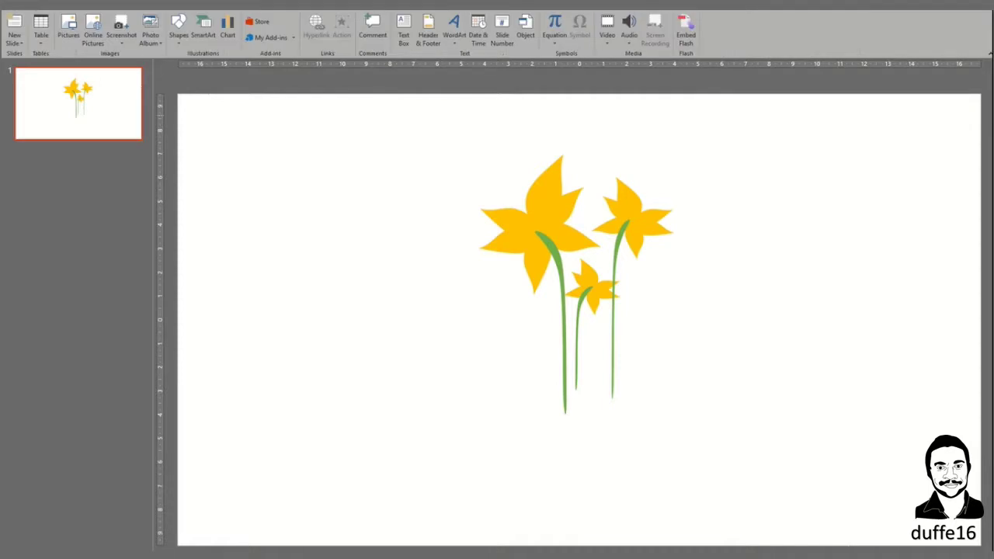
pyautogui.click(454, 35)
pyautogui.click(458, 62)
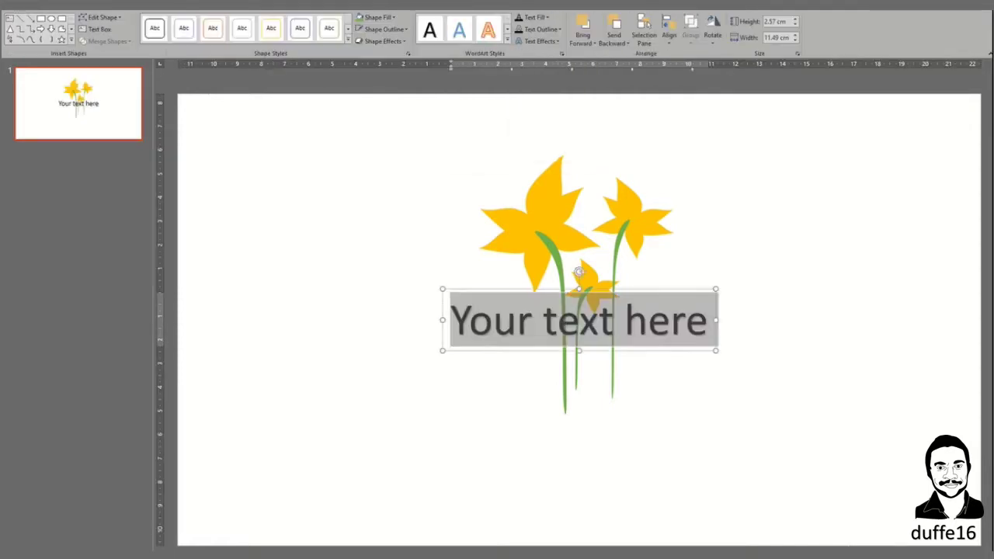
pyautogui.moveTo(579, 320); pyautogui.dragTo(584, 433)
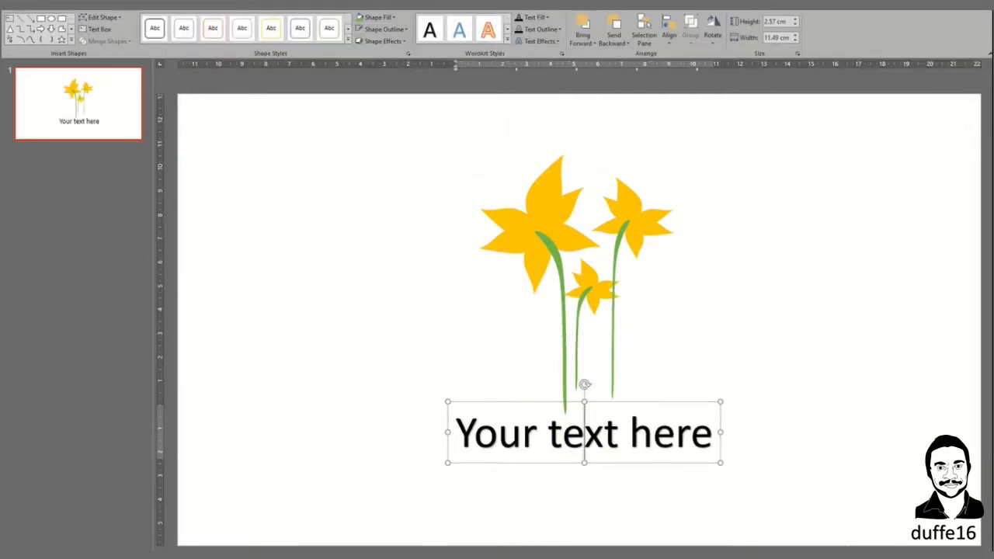
pyautogui.write('Beau')
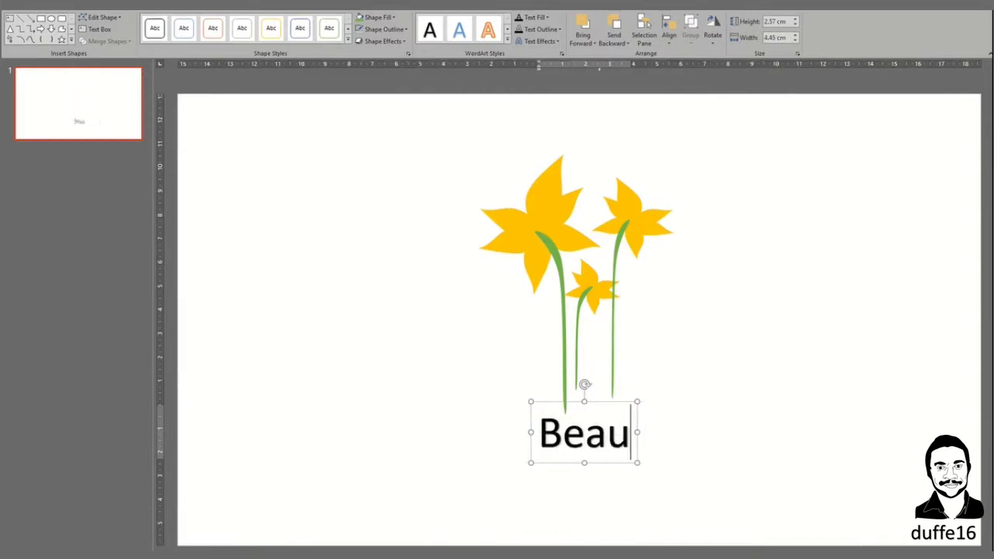
pyautogui.write('tiful')
pyautogui.write(' Fl')
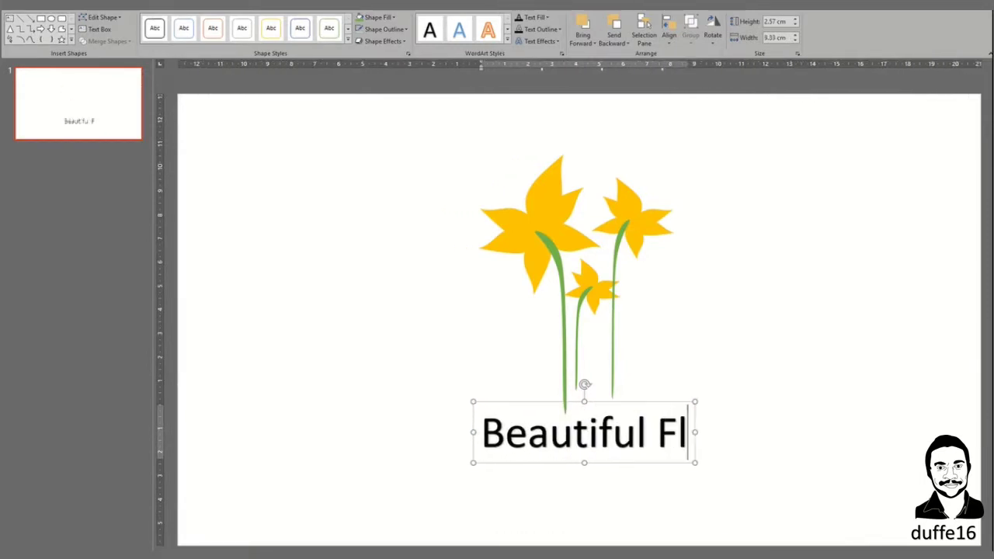
pyautogui.write('owers')
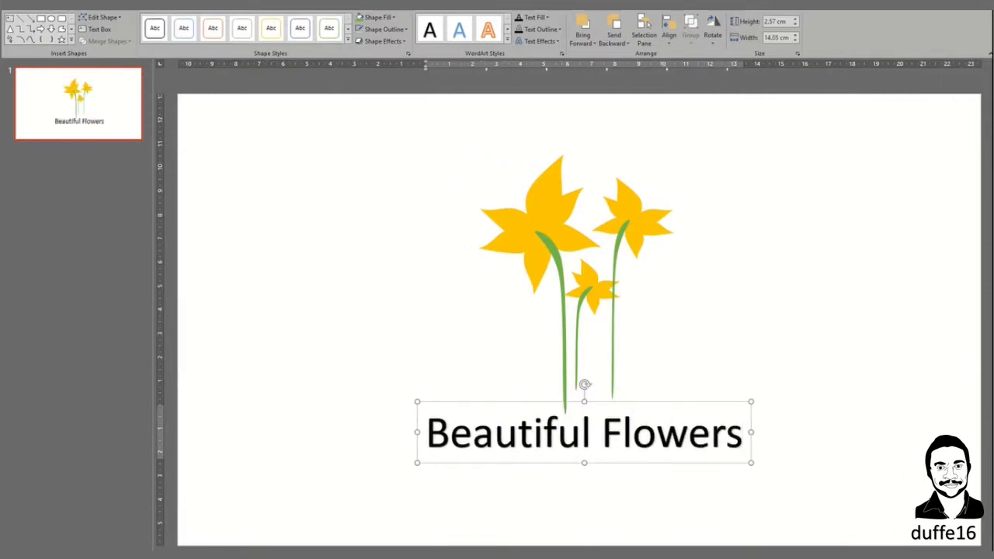
# Colour the word 'Beautiful' with the flower's yellow using the eyedropper
pyautogui.moveTo(581, 433); pyautogui.dragTo(426, 433)
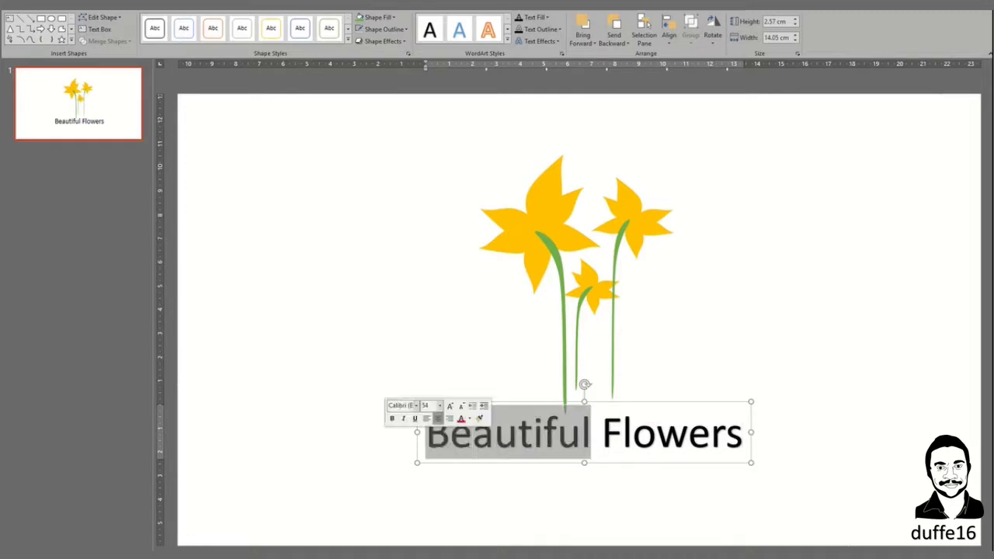
pyautogui.click(468, 418)
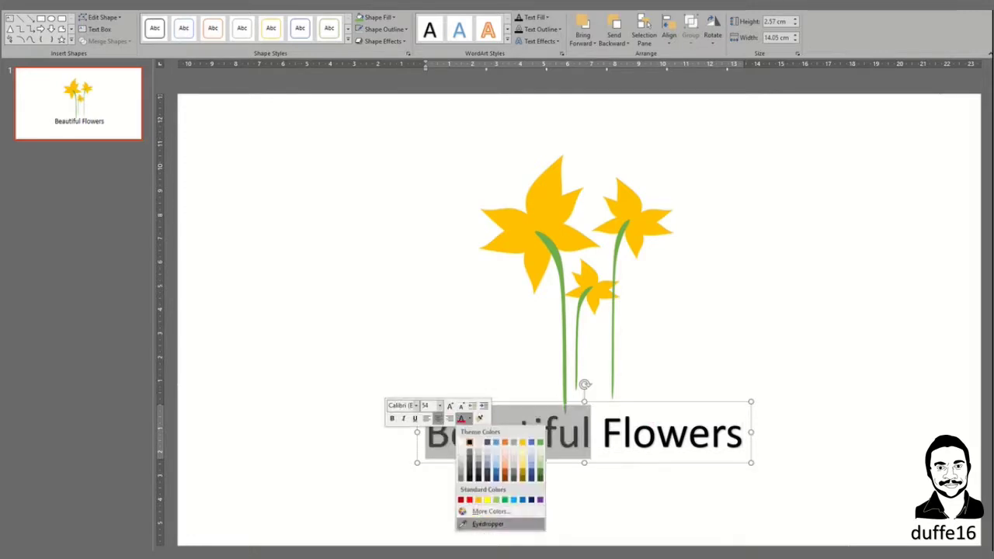
pyautogui.click(481, 522)
pyautogui.click(550, 249)
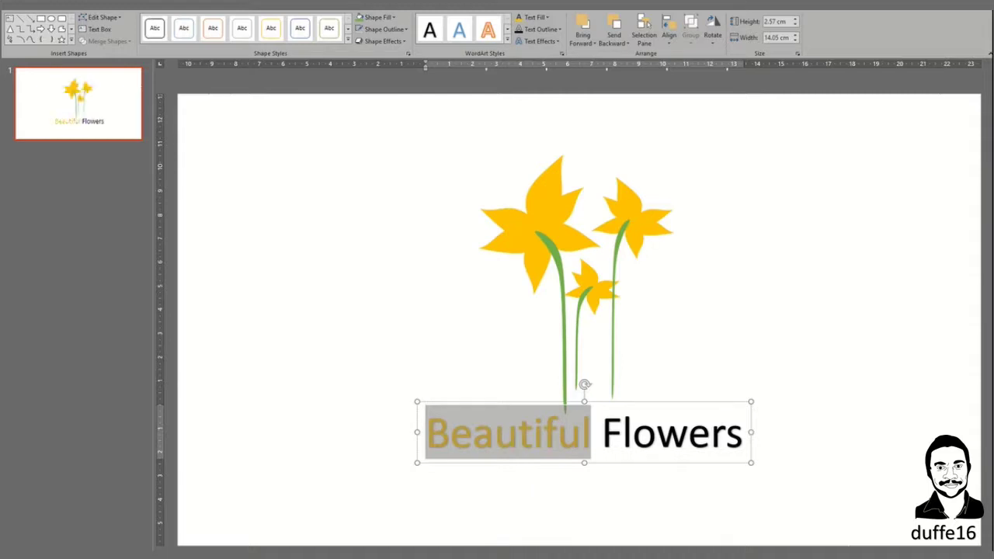
# Colour the word 'Flowers' with the stem's green using the eyedropper
pyautogui.moveTo(602, 433); pyautogui.dragTo(750, 433)
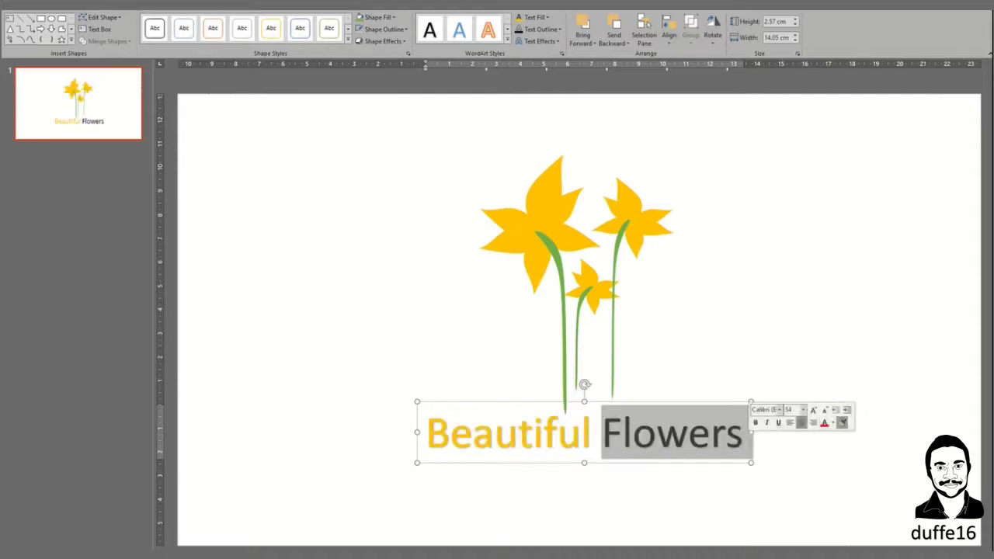
pyautogui.click(833, 423)
pyautogui.click(842, 535)
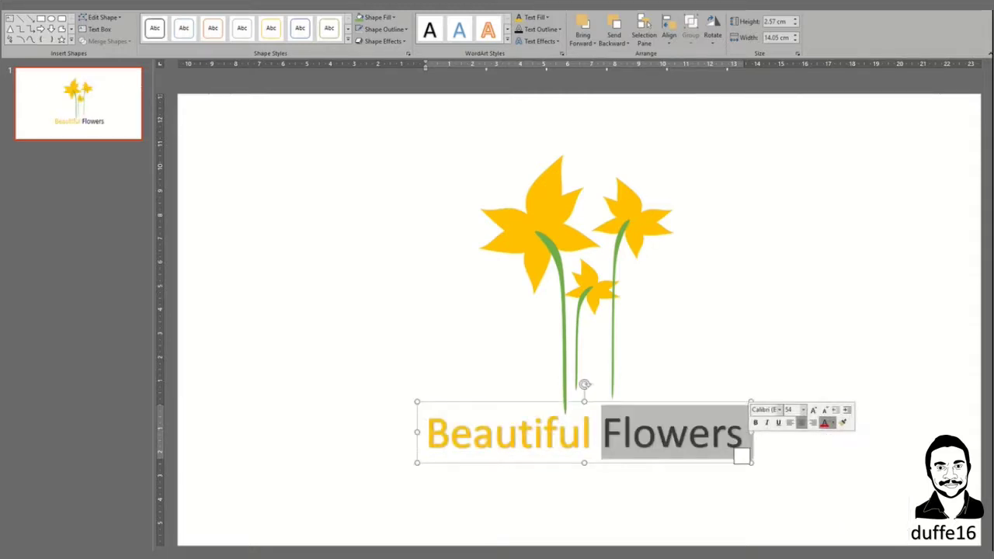
pyautogui.click(578, 284)
pyautogui.press('Escape')
pyautogui.press('Escape')
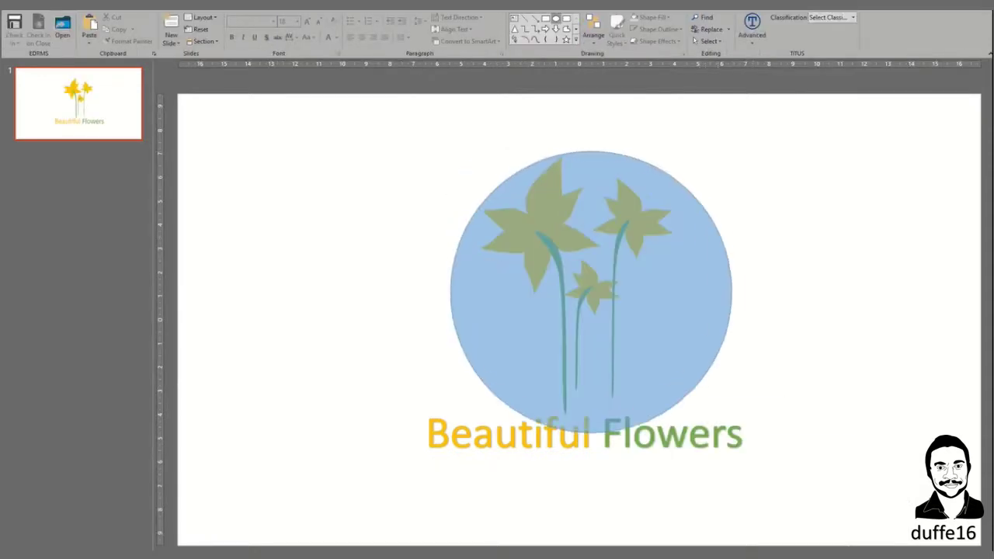
# Draw a circle over the flowers and centre a smaller 10.78 cm copy inside it
pyautogui.moveTo(450, 151); pyautogui.dragTo(768, 469)
pyautogui.moveTo(609, 310); pyautogui.dragTo(589, 299)
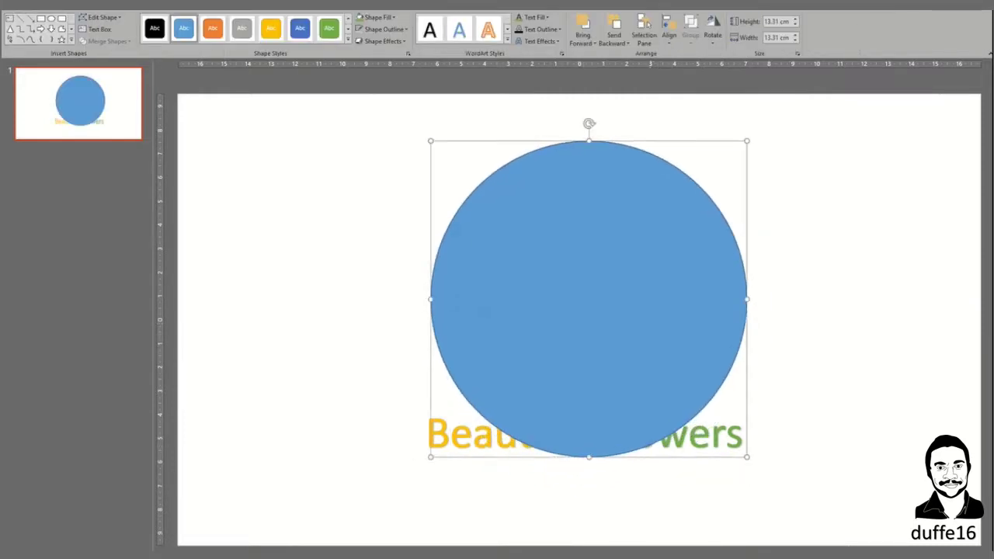
pyautogui.hotkey('ctrl', 'c')
pyautogui.hotkey('ctrl', 'v')
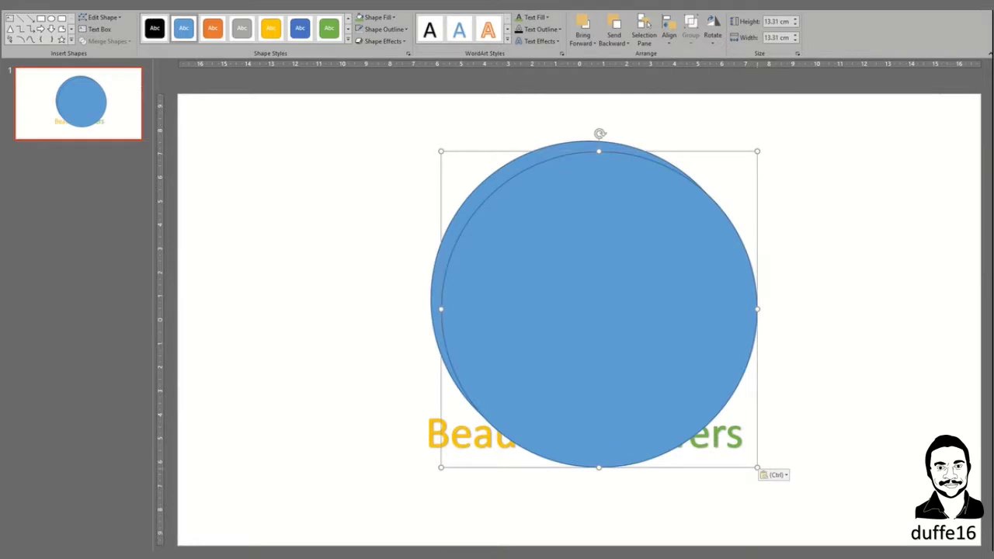
pyautogui.moveTo(757, 466); pyautogui.dragTo(711, 420)
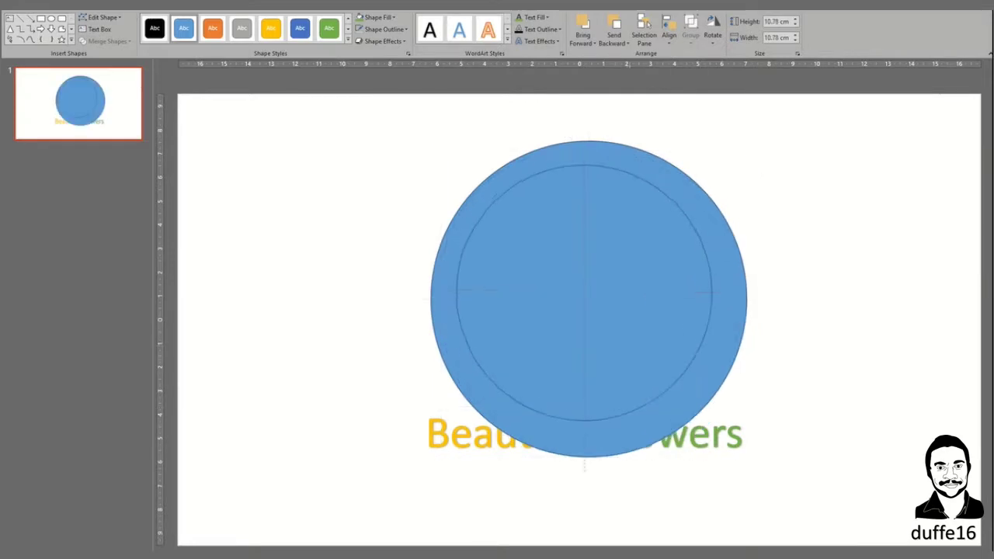
pyautogui.moveTo(585, 292); pyautogui.dragTo(588, 300)
# Subtract the inner circle to form a ring, then reposition and enlarge it around the bouquet
pyautogui.click(730, 233)
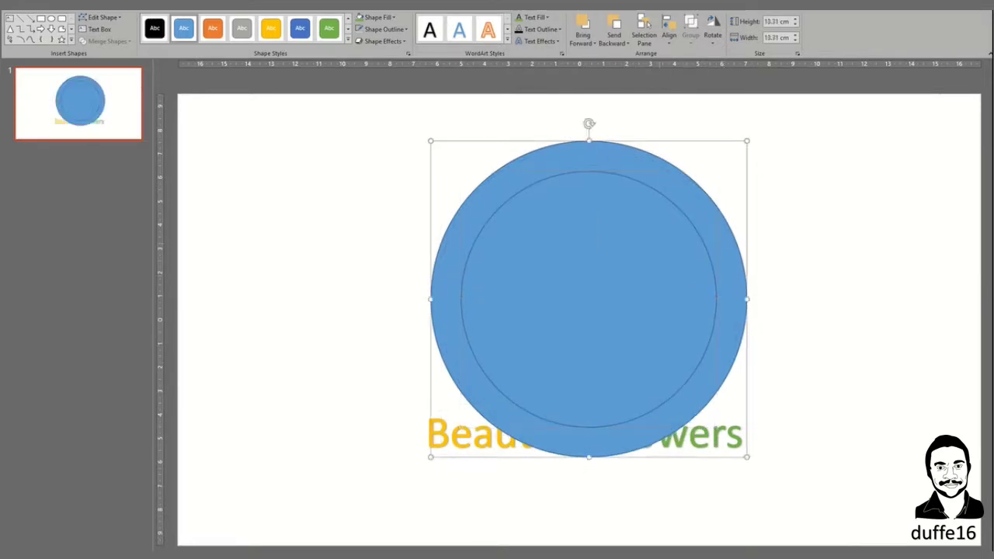
pyautogui.keyDown('shift'); pyautogui.click(589, 233); pyautogui.keyUp('shift')
pyautogui.click(105, 40)
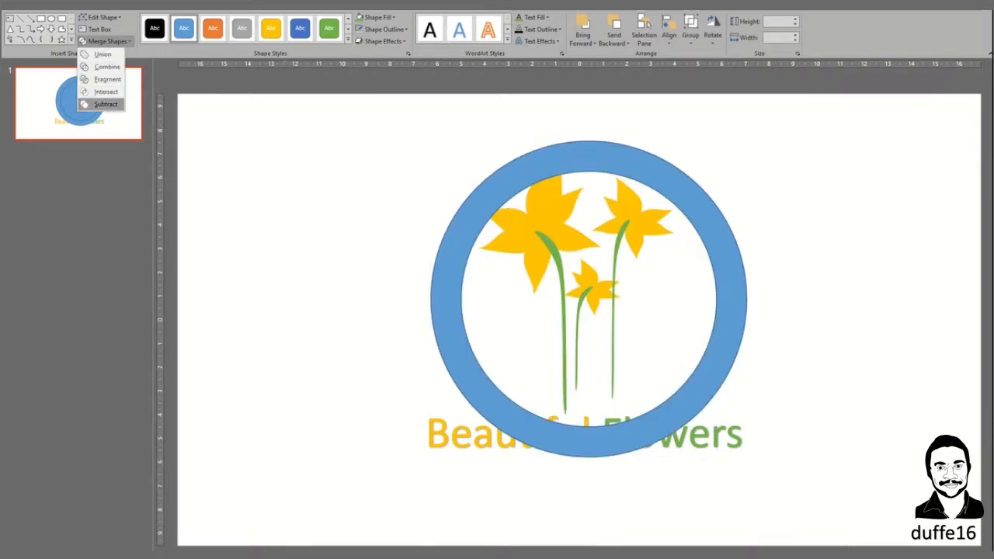
pyautogui.click(101, 104)
pyautogui.moveTo(589, 156); pyautogui.dragTo(566, 144)
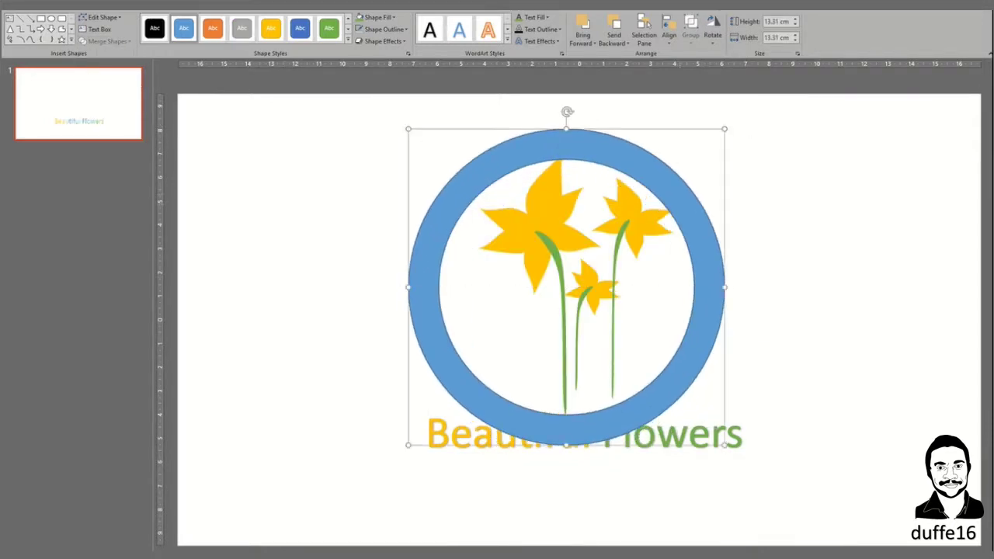
pyautogui.moveTo(724, 445); pyautogui.dragTo(760, 480)
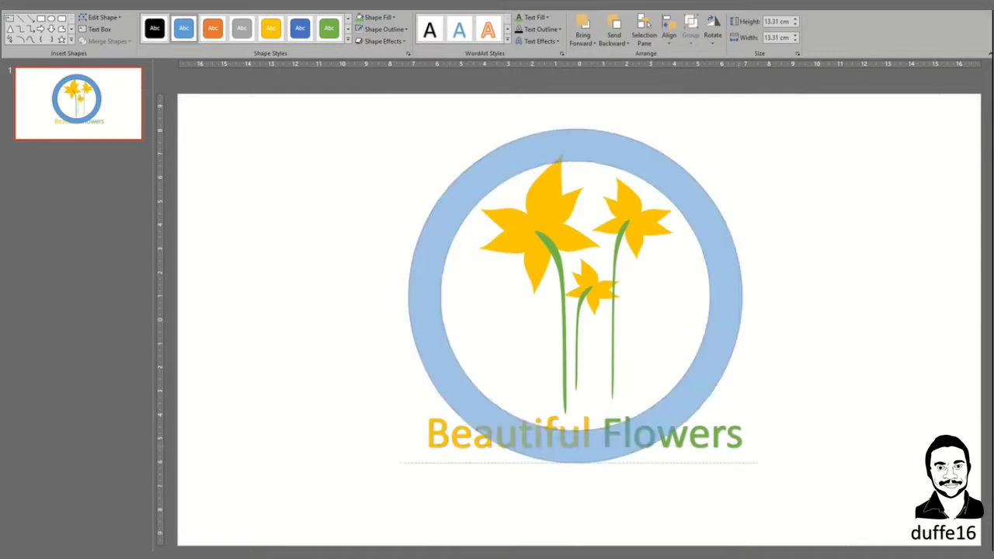
# Fill the ring solid green, nudge it into place, and draw a rectangle over its lower half
pyautogui.press('Escape')
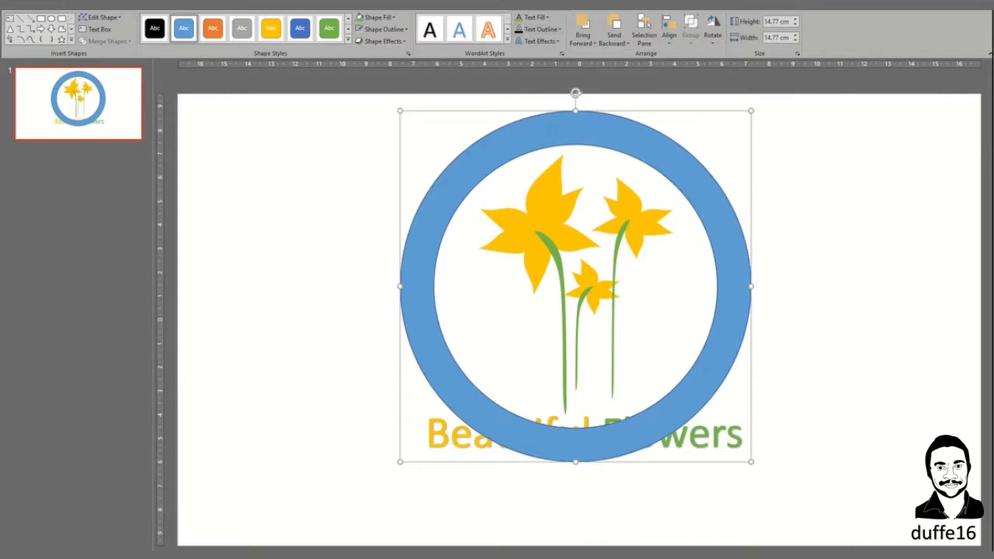
pyautogui.click(379, 17)
pyautogui.click(359, 119)
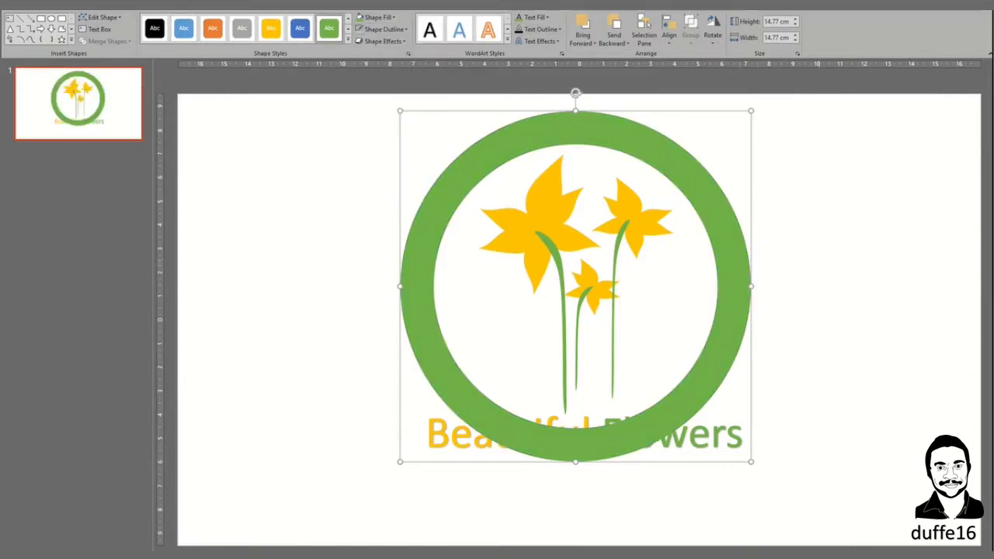
pyautogui.moveTo(420, 286); pyautogui.dragTo(428, 293)
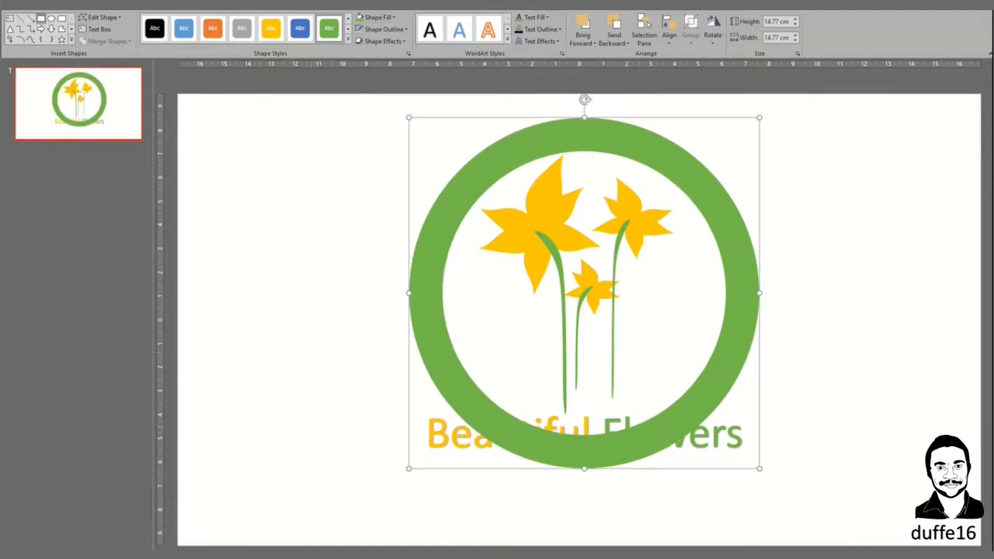
pyautogui.moveTo(322, 366); pyautogui.dragTo(830, 501)
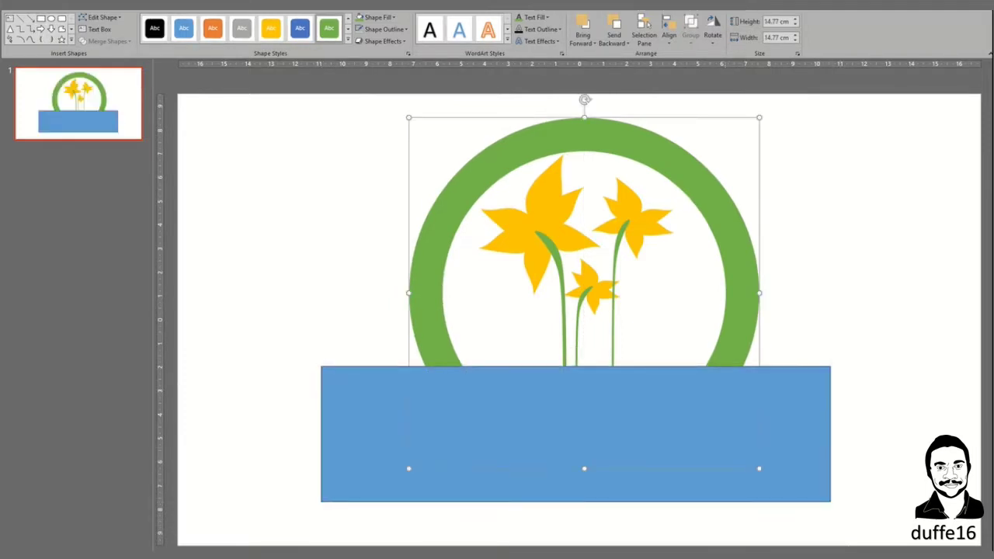
# Subtract the rectangle from the ring to leave a green arch, then shift it slightly up-left
pyautogui.click(105, 40)
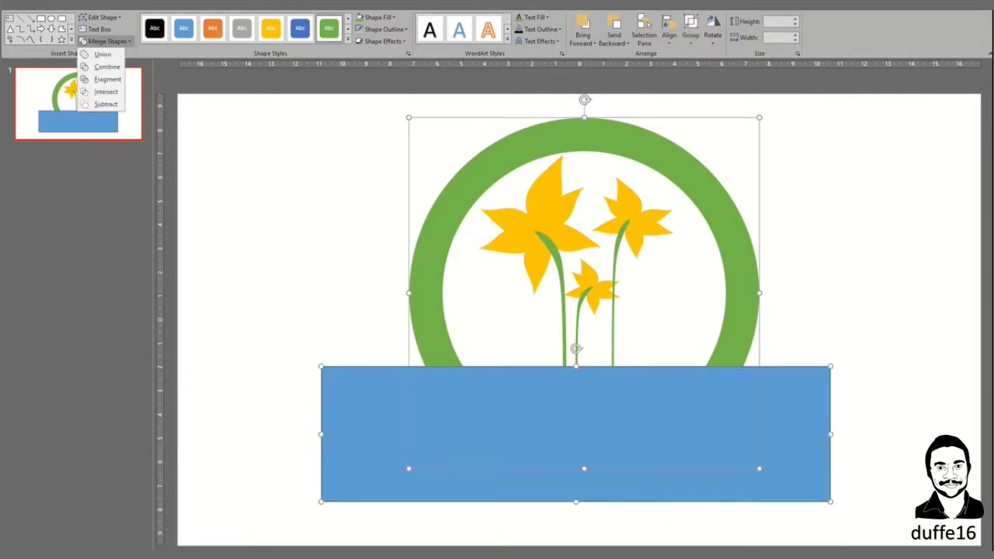
pyautogui.click(107, 102)
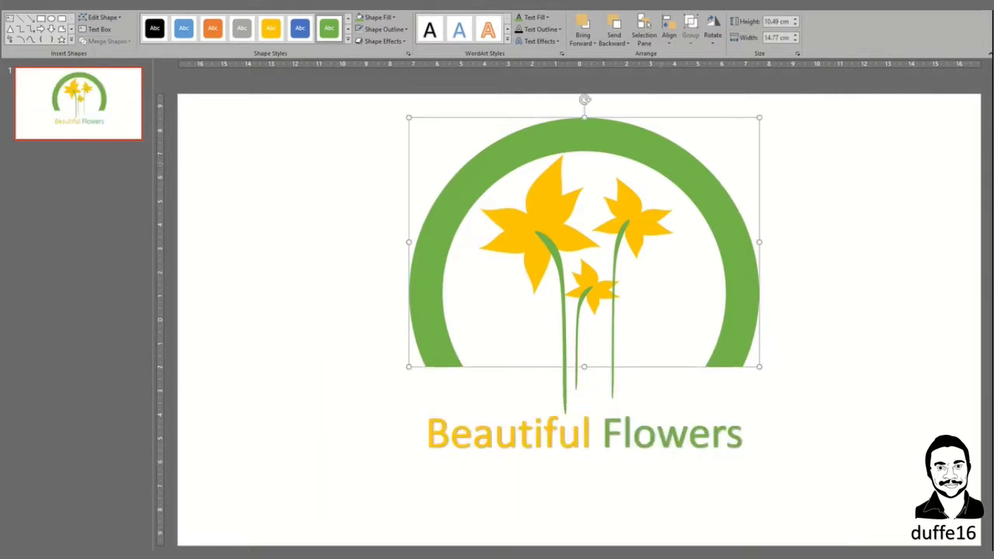
pyautogui.moveTo(435, 296); pyautogui.dragTo(426, 283)
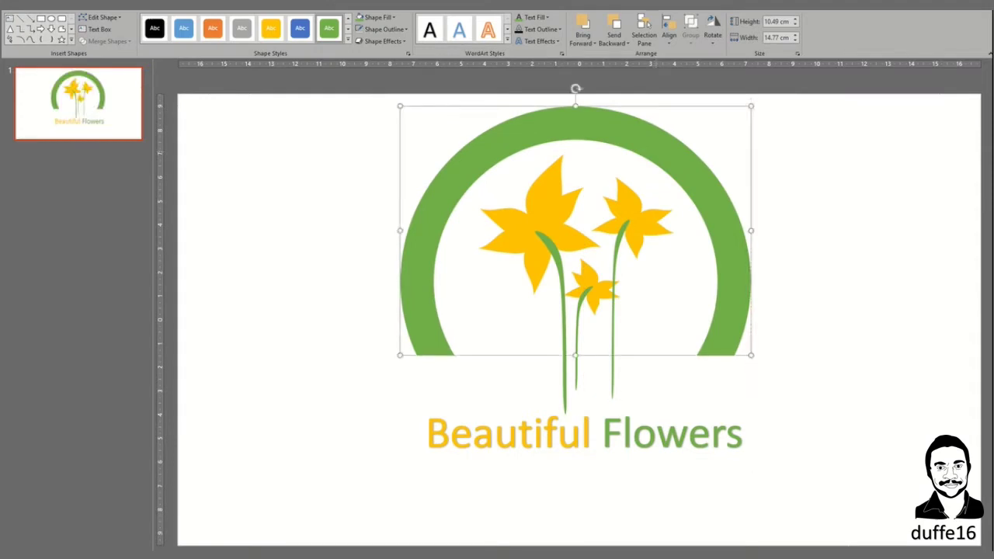
# Apply a Light Variations green gradient to the arch so it fades toward its ends
pyautogui.click(380, 17)
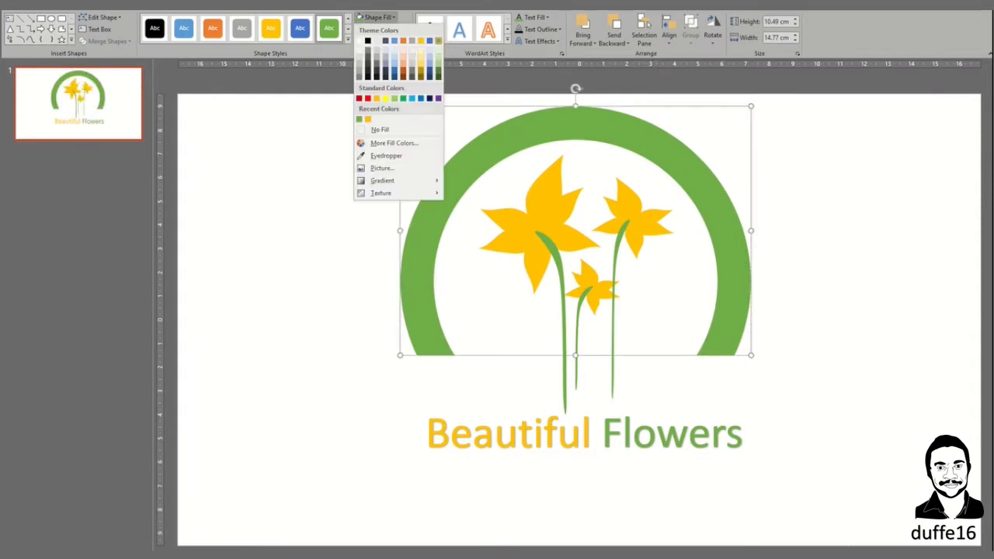
pyautogui.moveTo(382, 180)
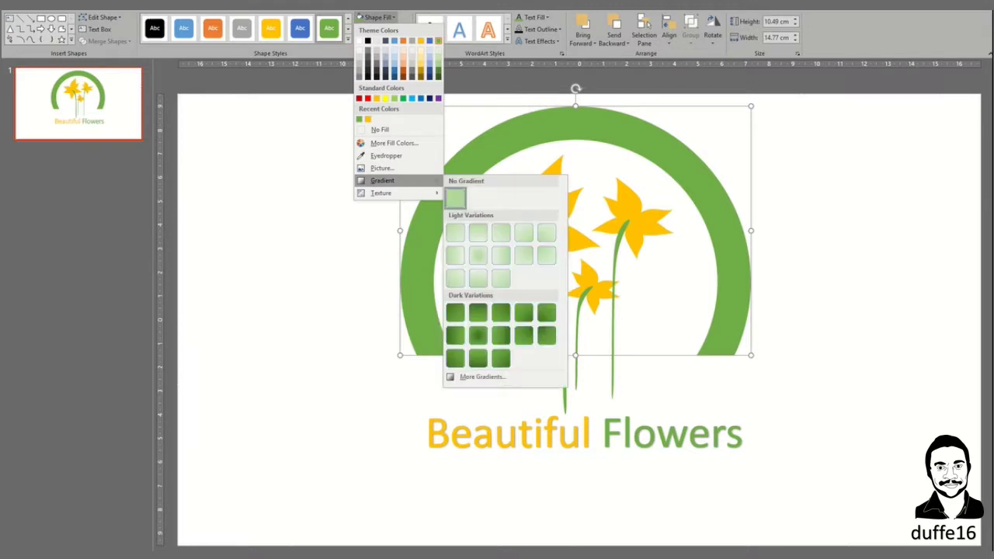
pyautogui.click(501, 232)
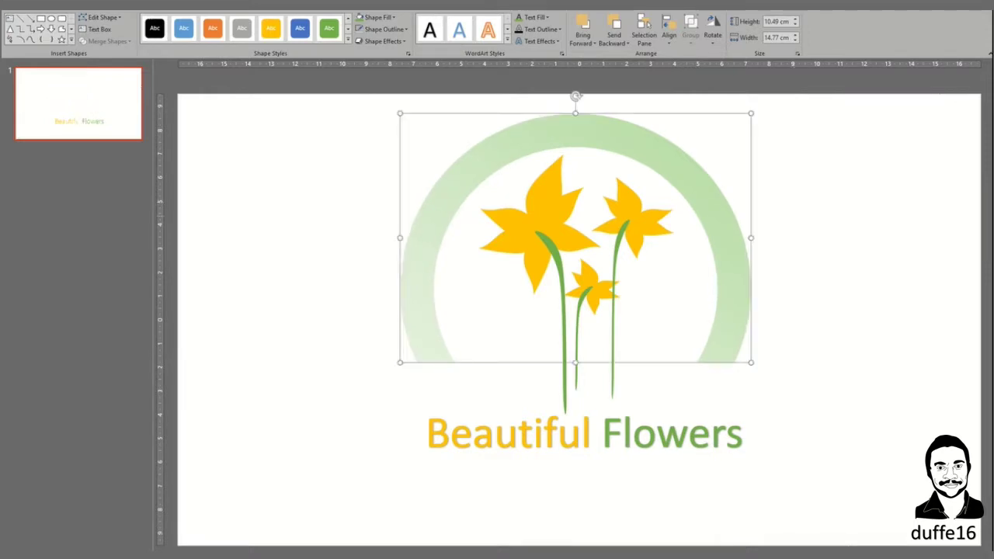
pyautogui.press('Escape')
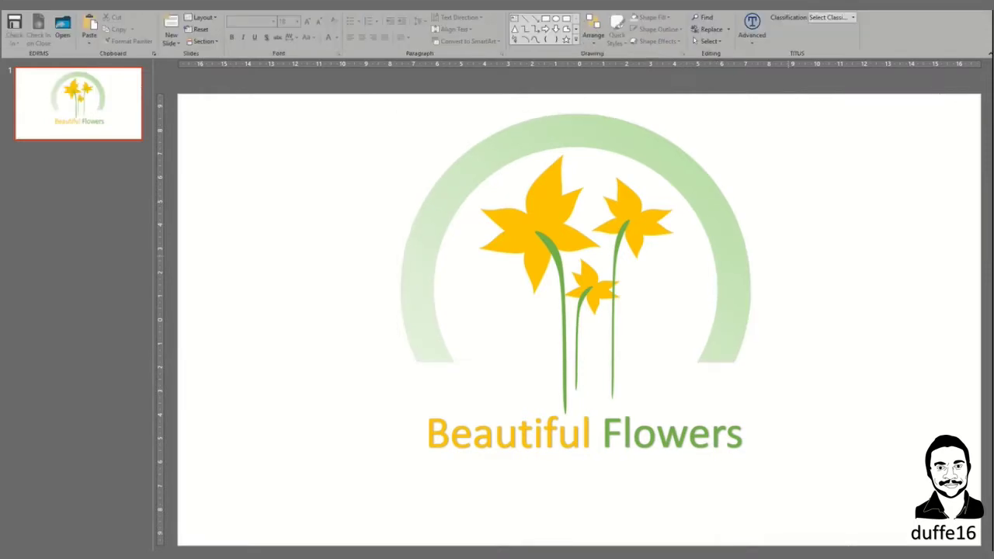